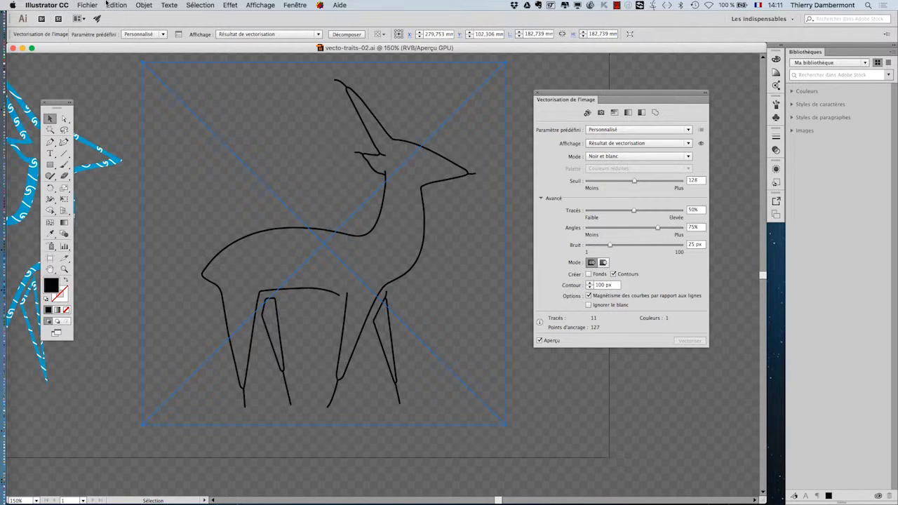
# Step: Save the document under the new name vecto-traits-03.ai in Adobe Illustrator format with the default Illustrator CC options
pyautogui.click(89, 5)
pyautogui.click(145, 84)
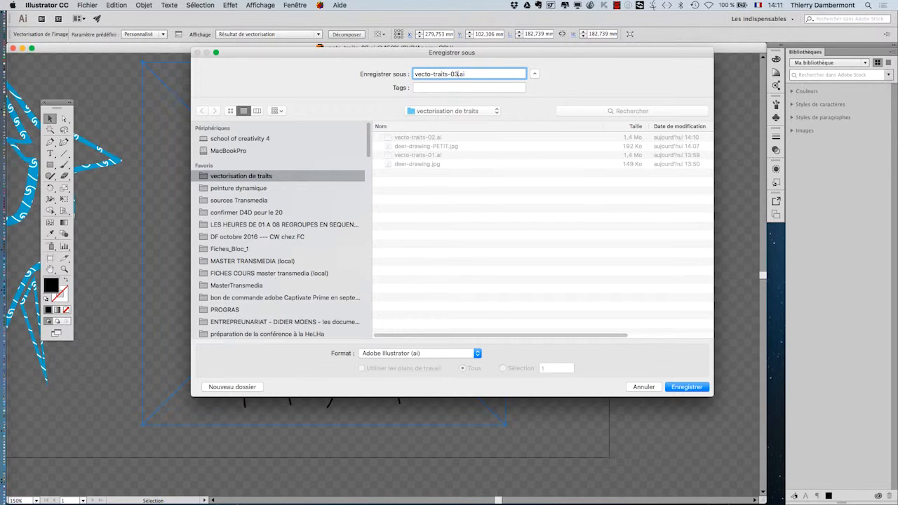
pyautogui.press('Return')
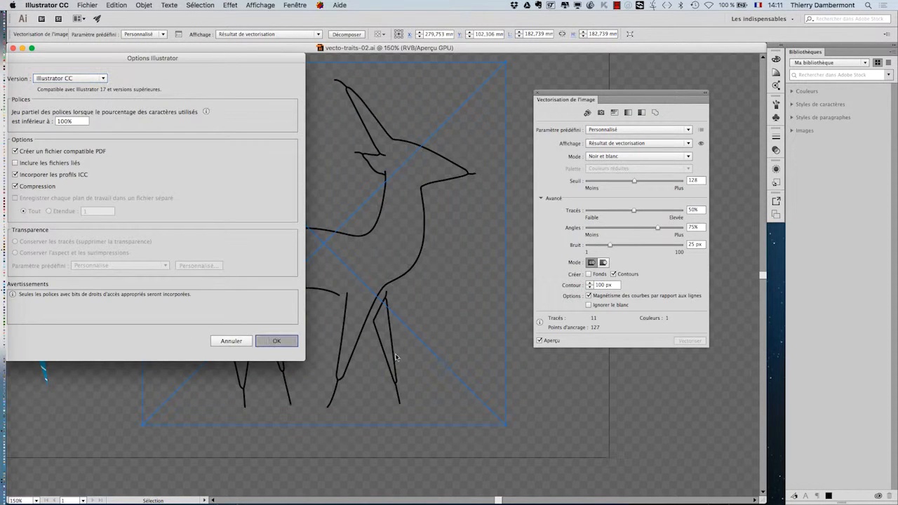
pyautogui.press('Return')
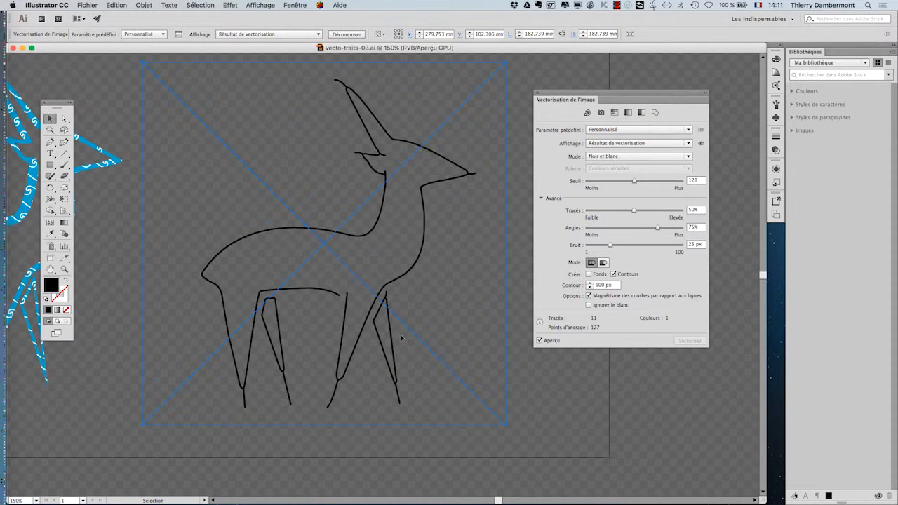
# Step: Expand the deer's image tracing into editable paths and shift the image tracing settings away from the drawing
pyautogui.click(150, 7)
pyautogui.moveTo(207, 244)
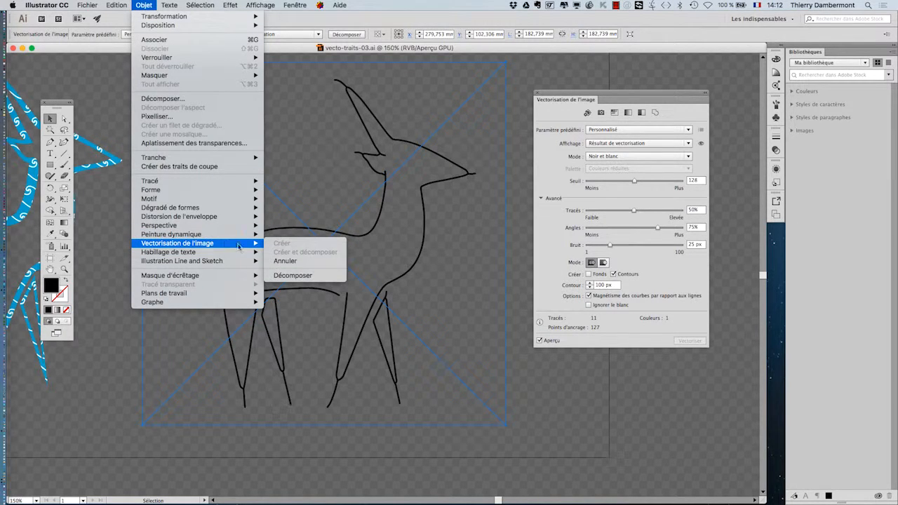
pyautogui.click(322, 277)
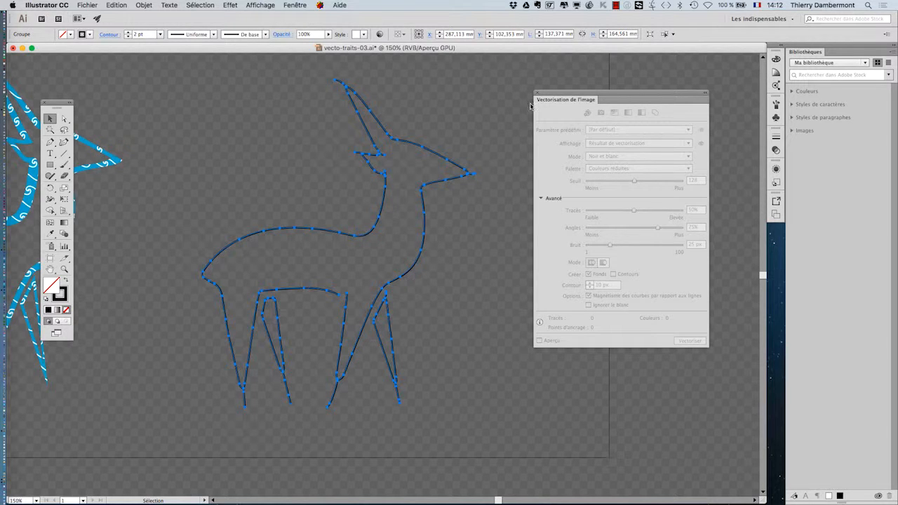
pyautogui.moveTo(548, 97); pyautogui.dragTo(593, 100)
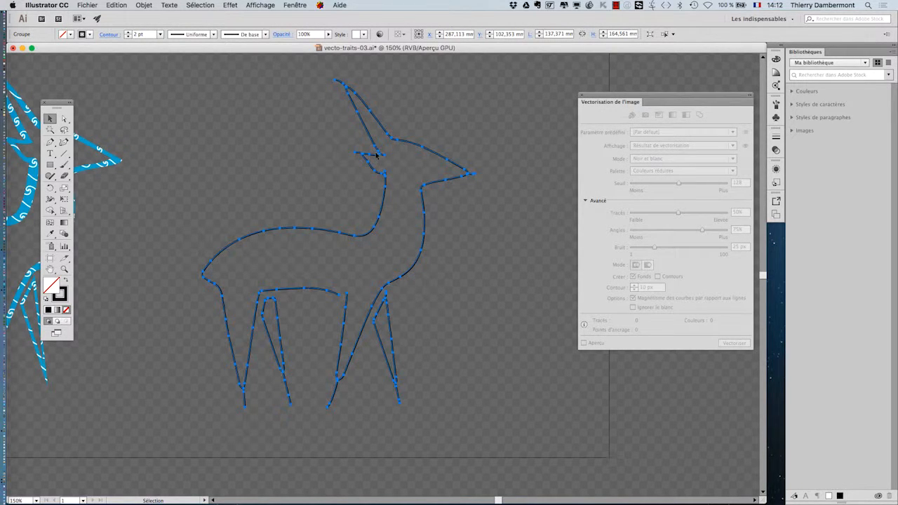
# Step: Make the stroke the active colour attribute for the expanded deer outline
pyautogui.scroll(1, 377, 156)
pyautogui.scroll(5, 343, 251)
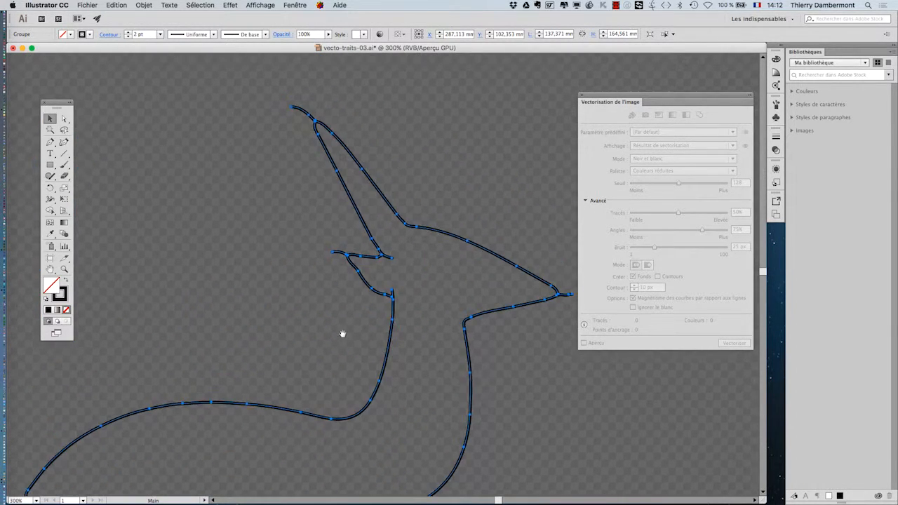
pyautogui.hscroll(-3, 341, 333)
pyautogui.scroll(2, 426, 283)
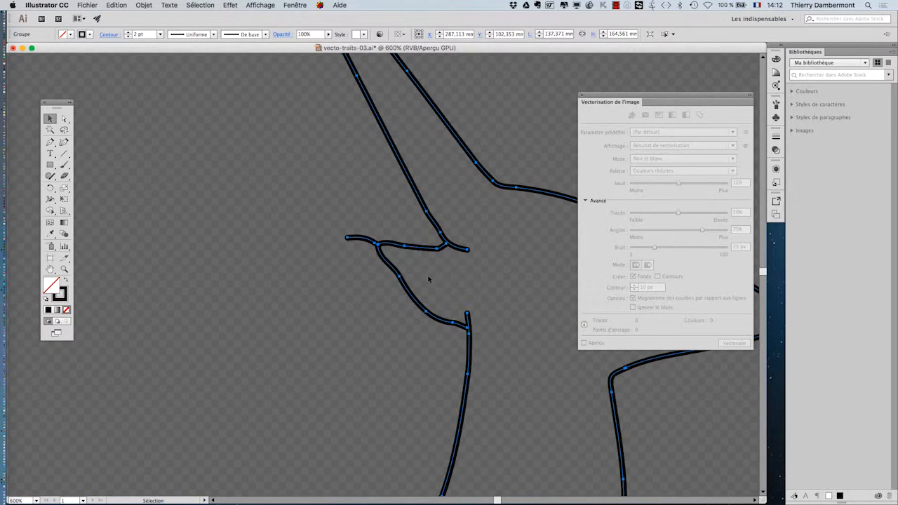
pyautogui.moveTo(57, 103); pyautogui.dragTo(283, 92)
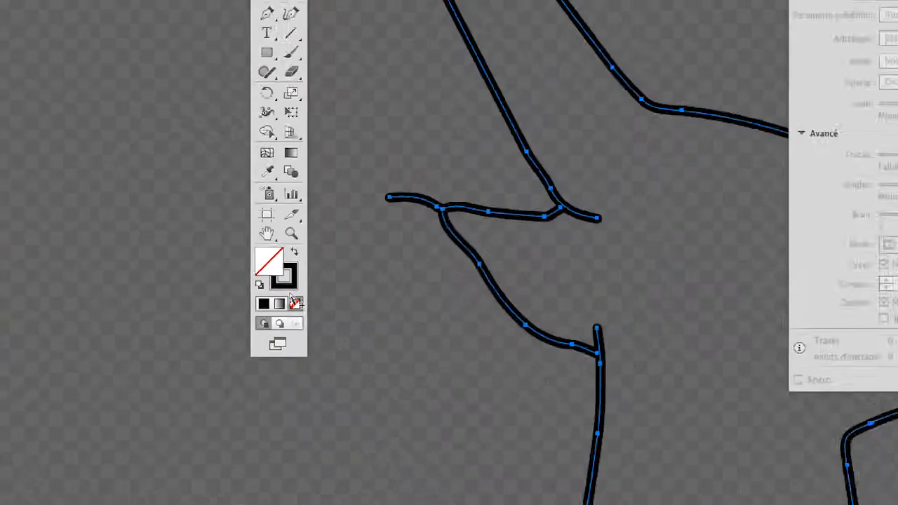
pyautogui.click(288, 287)
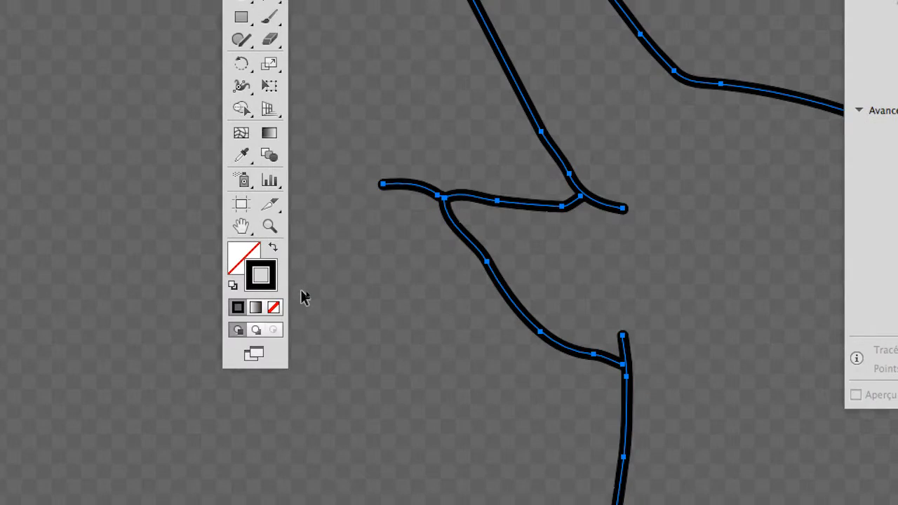
# Step: Examine the expanded deer outline beside the blue patterned deer, at both overview and close range
pyautogui.scroll(-5, 302, 297)
pyautogui.moveTo(176, 399); pyautogui.dragTo(301, 434)
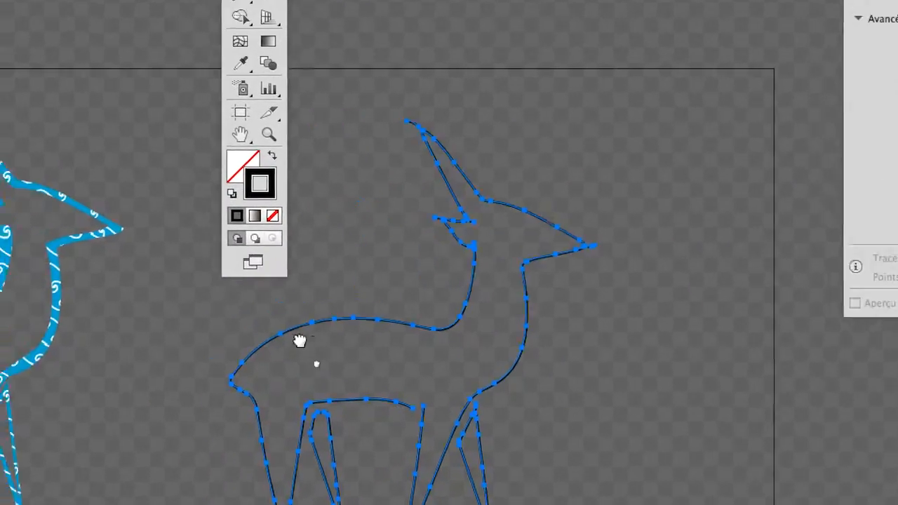
pyautogui.moveTo(299, 341); pyautogui.dragTo(542, 355)
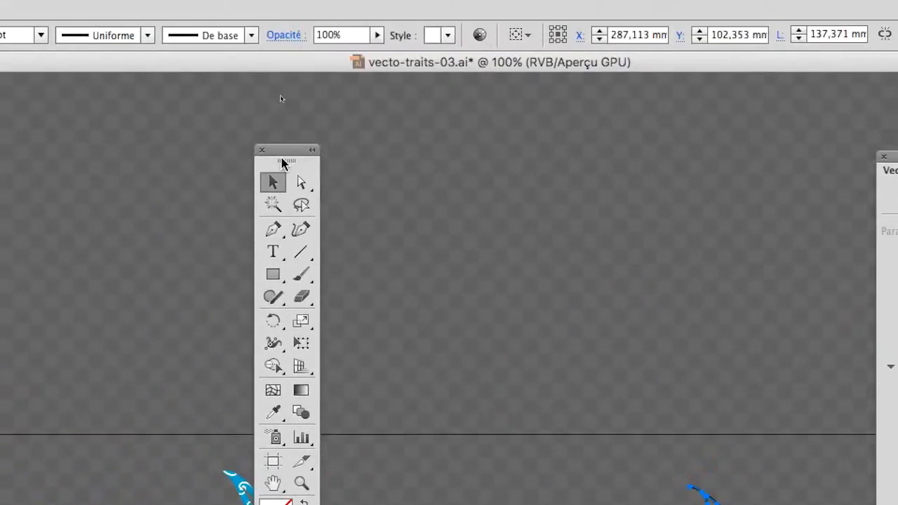
pyautogui.moveTo(285, 150); pyautogui.dragTo(32, 136)
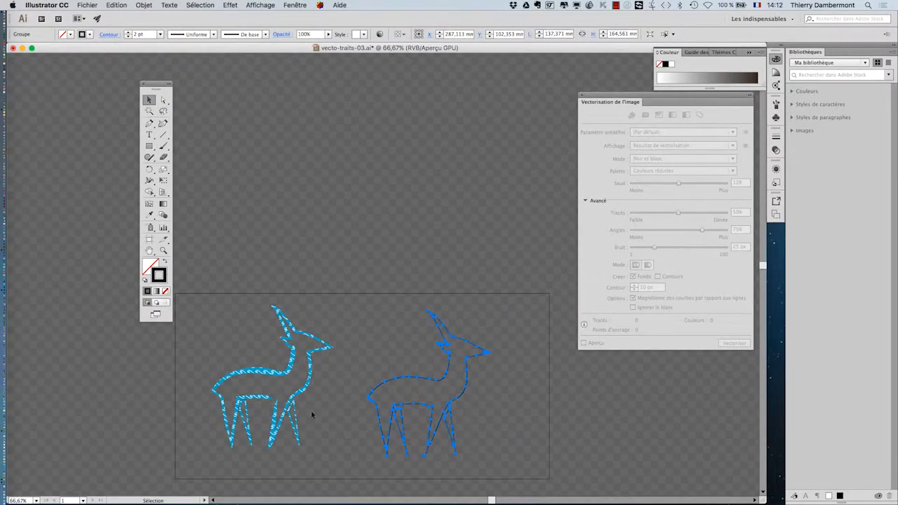
pyautogui.moveTo(352, 379); pyautogui.dragTo(259, 118)
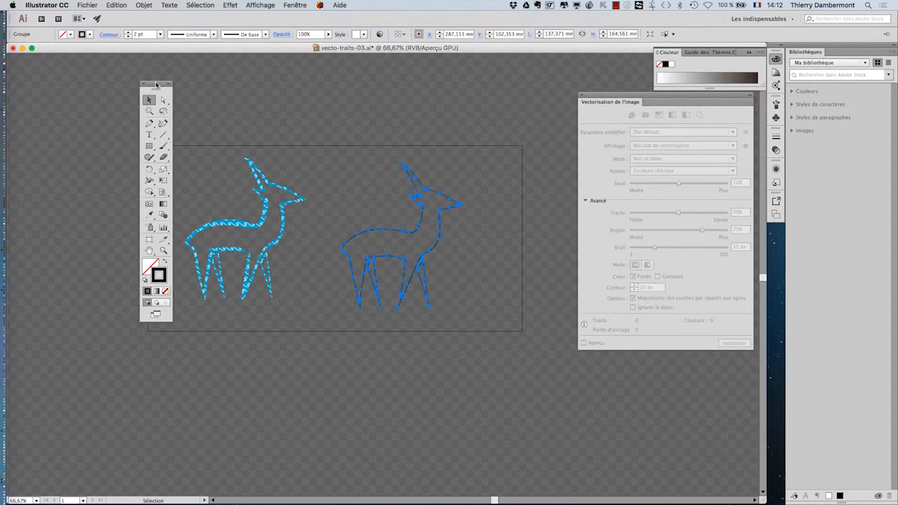
pyautogui.moveTo(157, 85); pyautogui.dragTo(93, 83)
pyautogui.scroll(5, 431, 235)
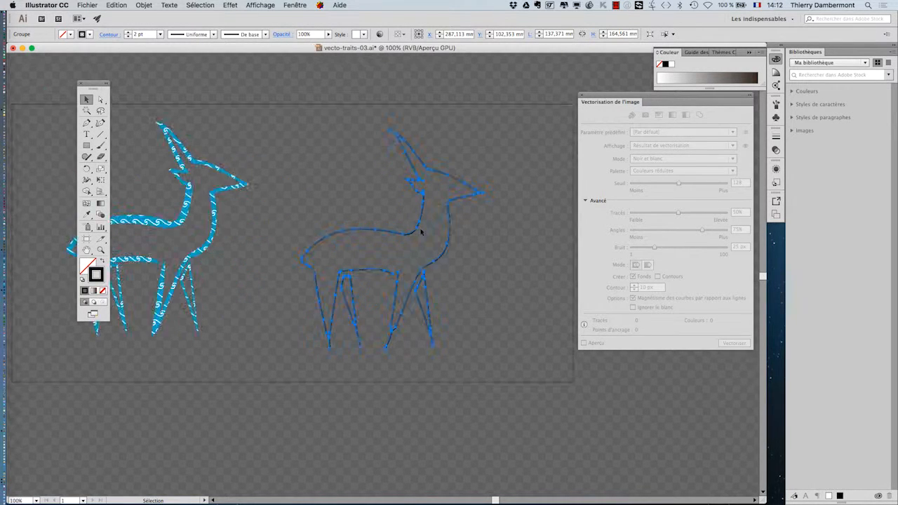
pyautogui.scroll(3, 427, 242)
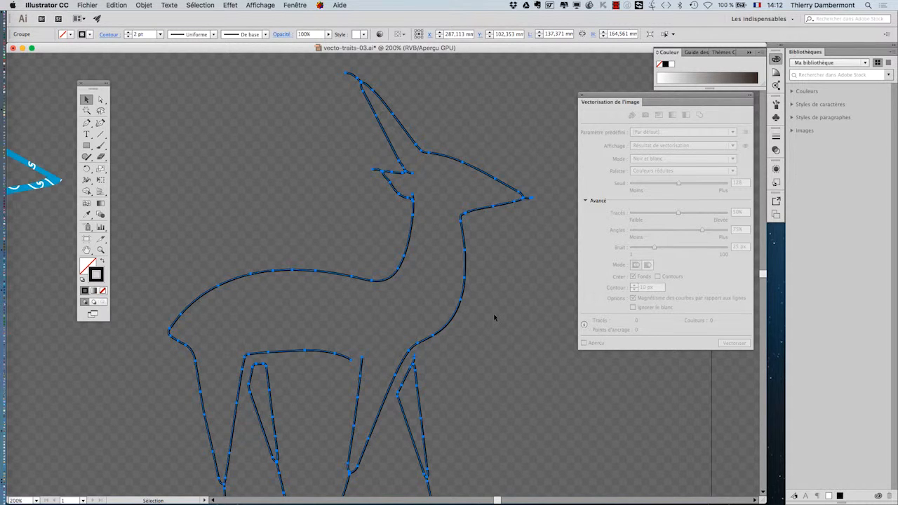
pyautogui.scroll(-1, 478, 311)
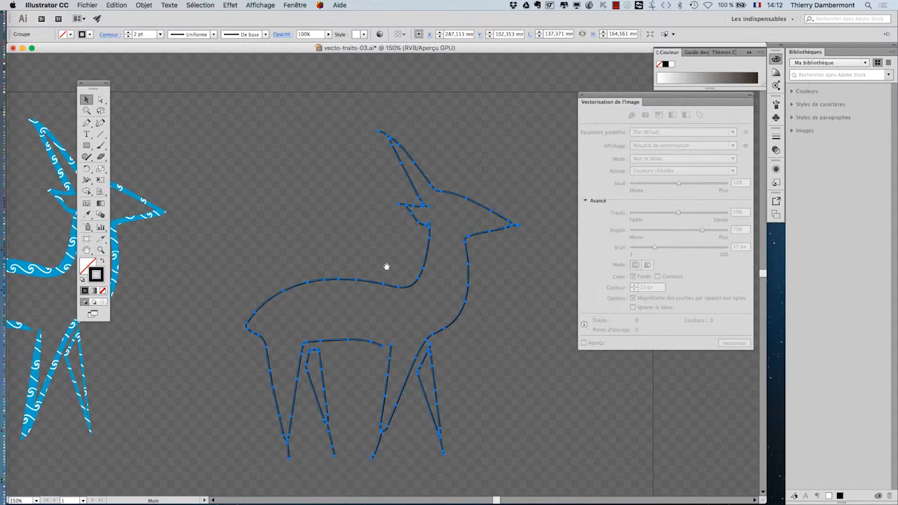
pyautogui.moveTo(386, 267); pyautogui.dragTo(274, 220)
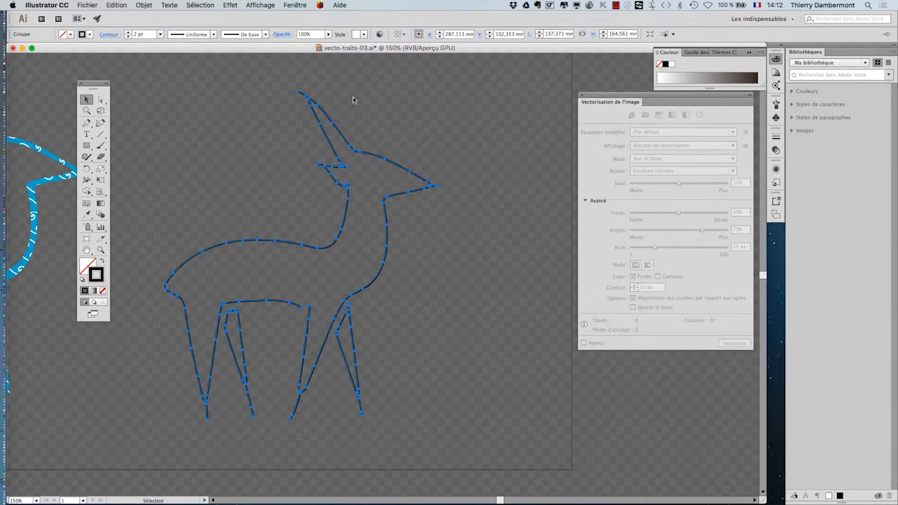
# Step: Display the stroke settings as a floating panel beside the deer's head and show all their options
pyautogui.click(298, 5)
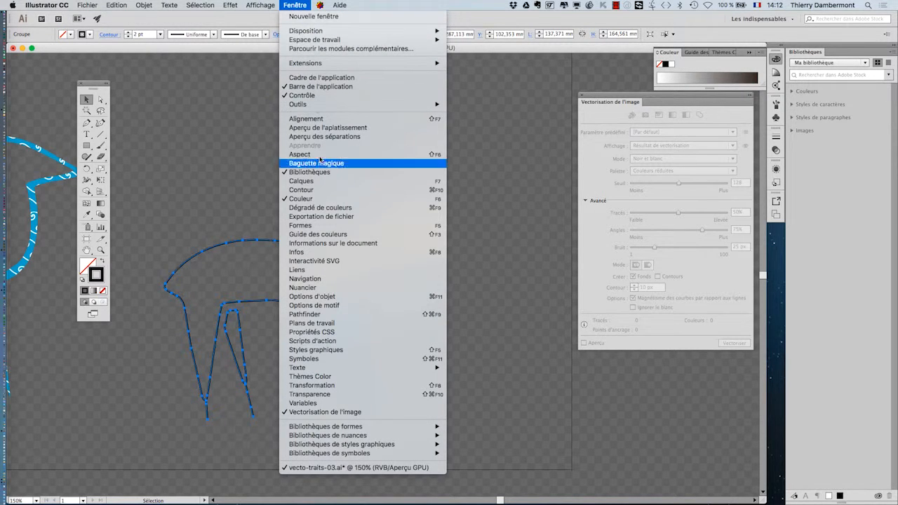
pyautogui.click(323, 190)
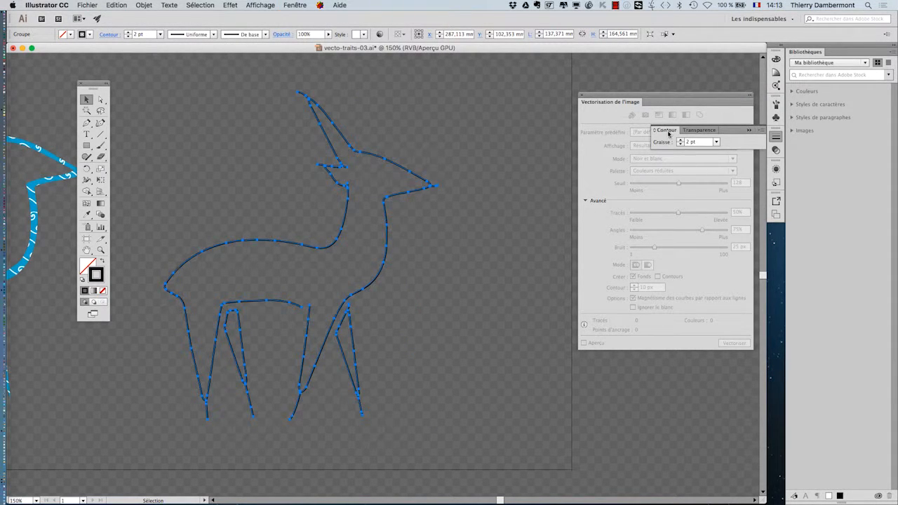
pyautogui.moveTo(669, 134); pyautogui.dragTo(463, 180)
pyautogui.click(749, 132)
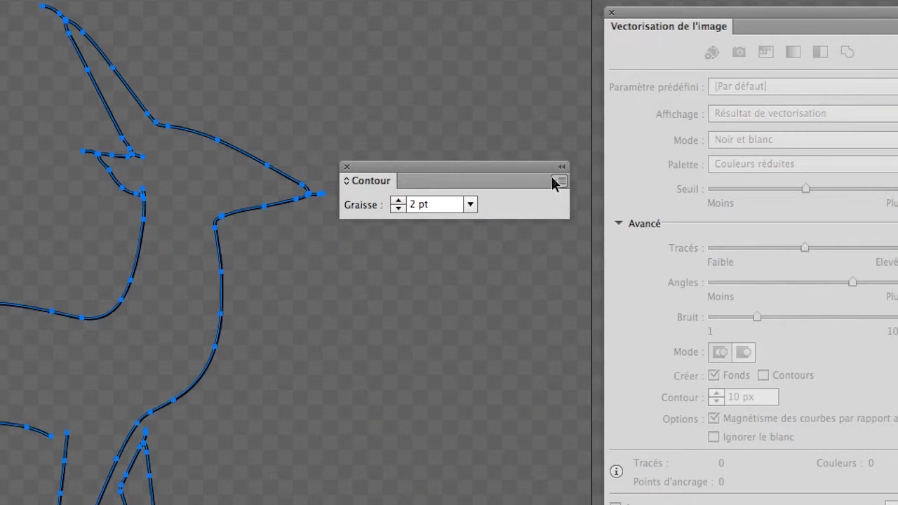
pyautogui.click(559, 182)
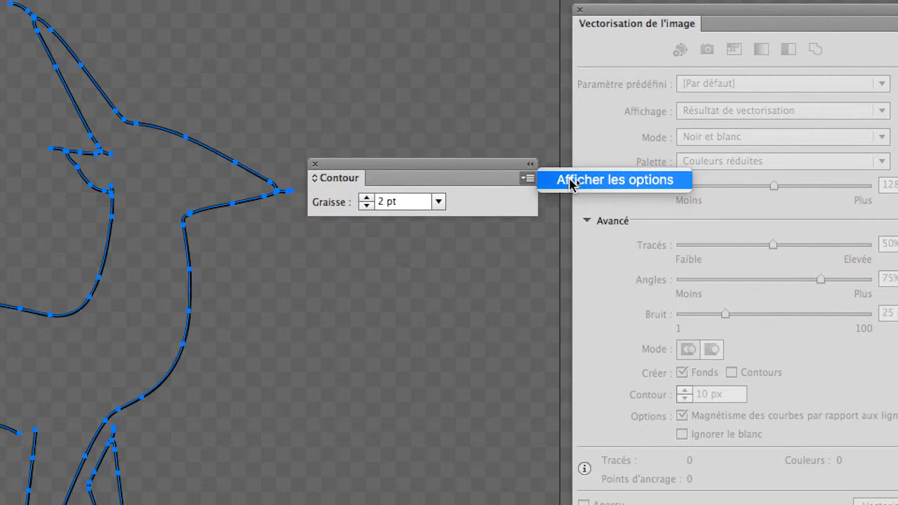
pyautogui.click(569, 181)
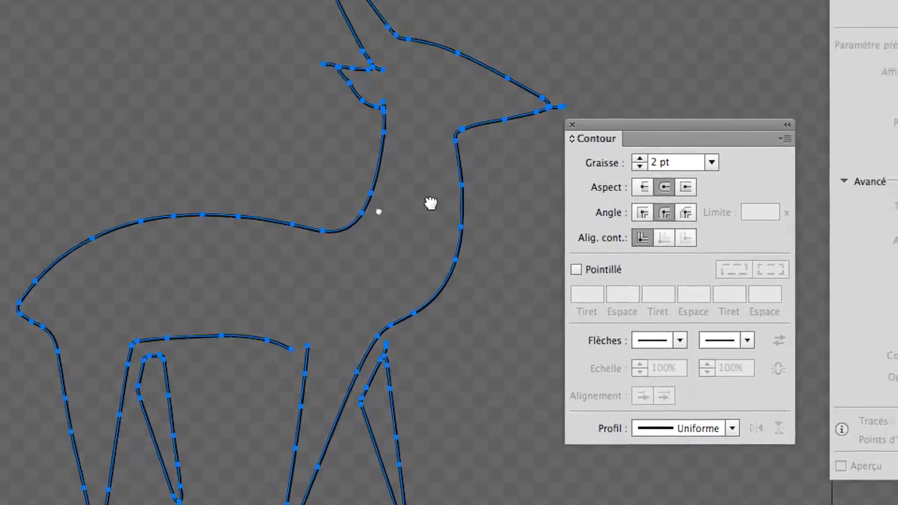
# Step: Set the deer outline's stroke weight to 16 pt and shift the stroke settings clear of the body
pyautogui.click(513, 189)
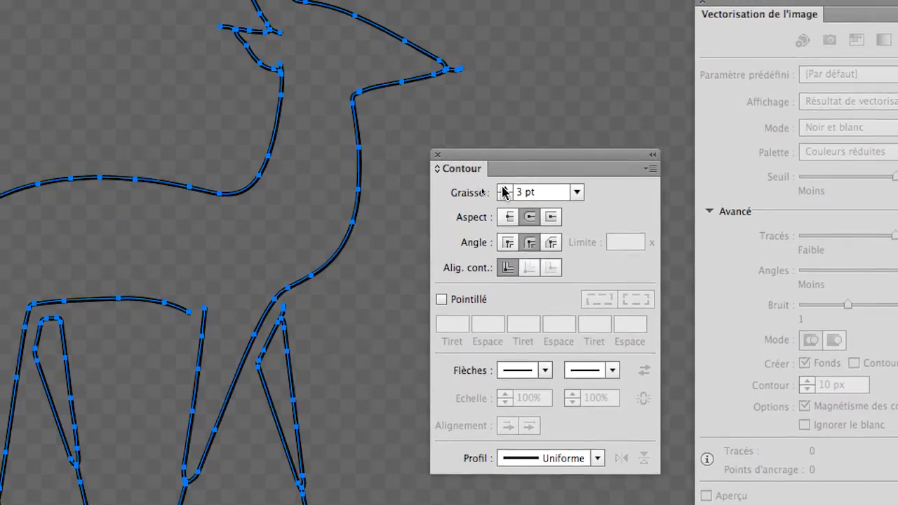
pyautogui.click(513, 190)
pyautogui.click(513, 190)
pyautogui.click(513, 189)
pyautogui.click(513, 189)
pyautogui.click(513, 189)
pyautogui.click(505, 190)
pyautogui.click(505, 190)
pyautogui.click(505, 189)
pyautogui.click(505, 189)
pyautogui.click(505, 189)
pyautogui.click(505, 189)
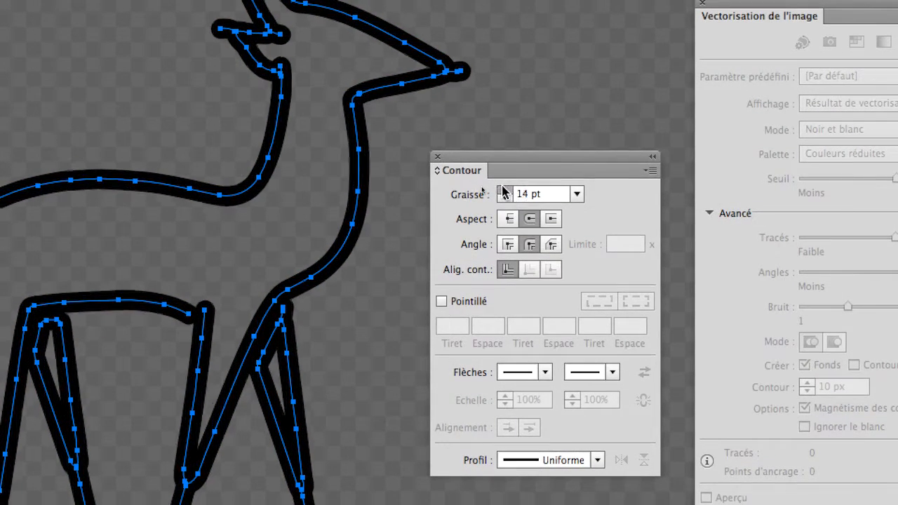
pyautogui.click(505, 189)
pyautogui.click(505, 189)
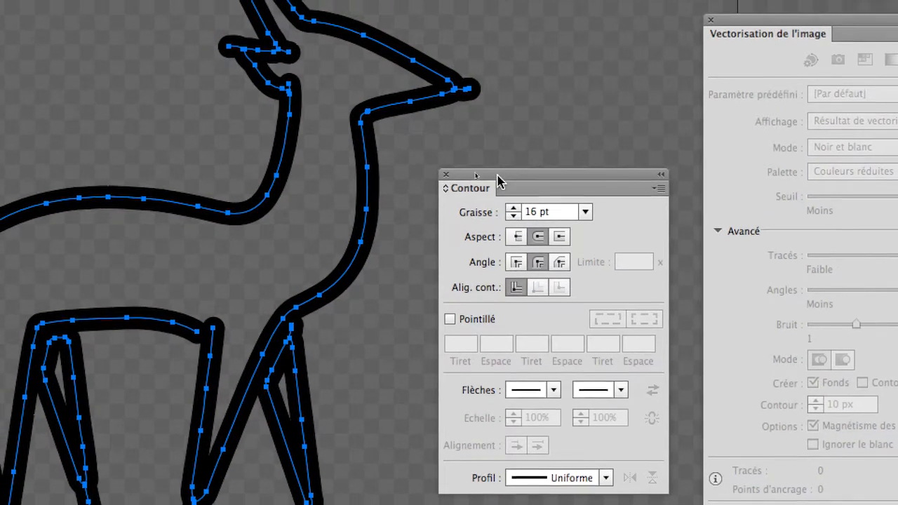
pyautogui.moveTo(497, 176); pyautogui.dragTo(496, 110)
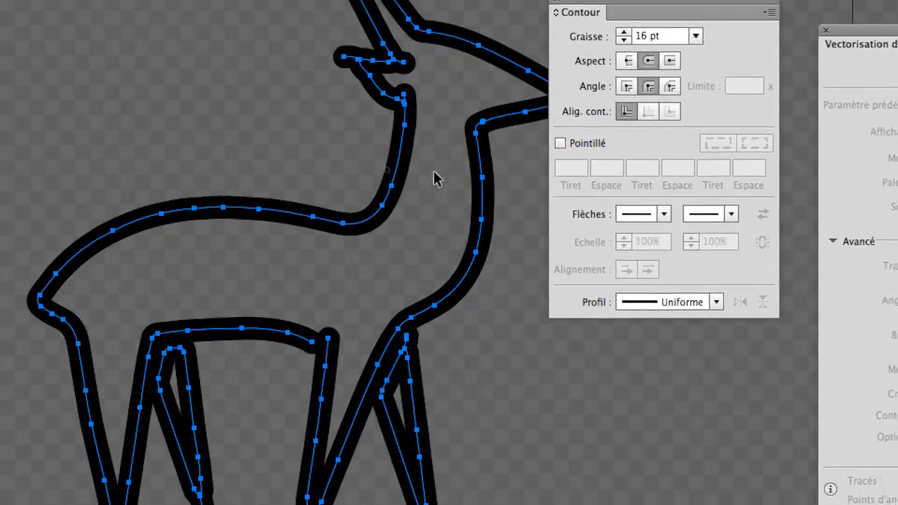
# Step: Compare selecting a single chest path with selecting the whole deer group, and clear the selection
pyautogui.click(431, 170)
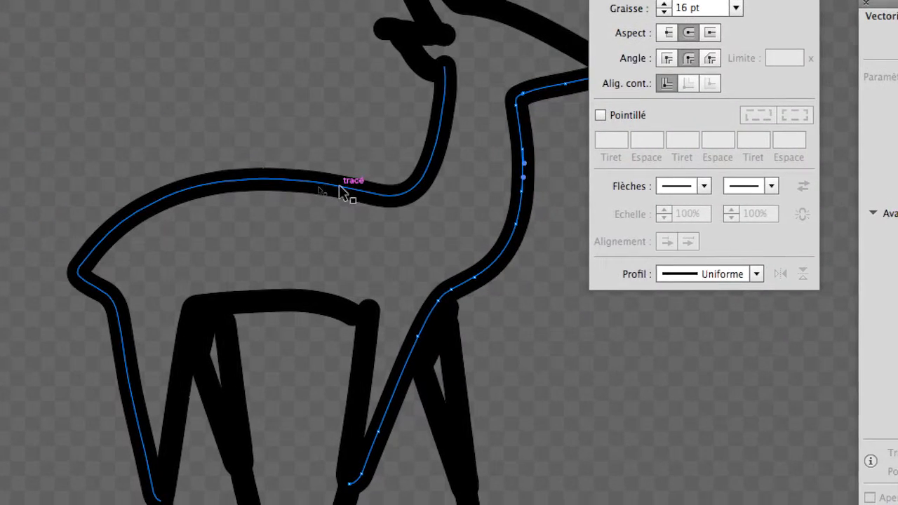
pyautogui.click(344, 193)
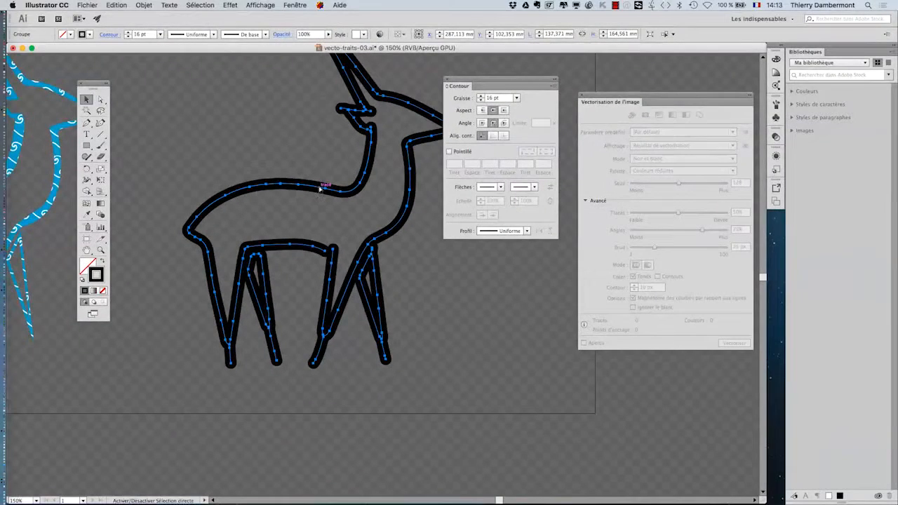
pyautogui.click(385, 296)
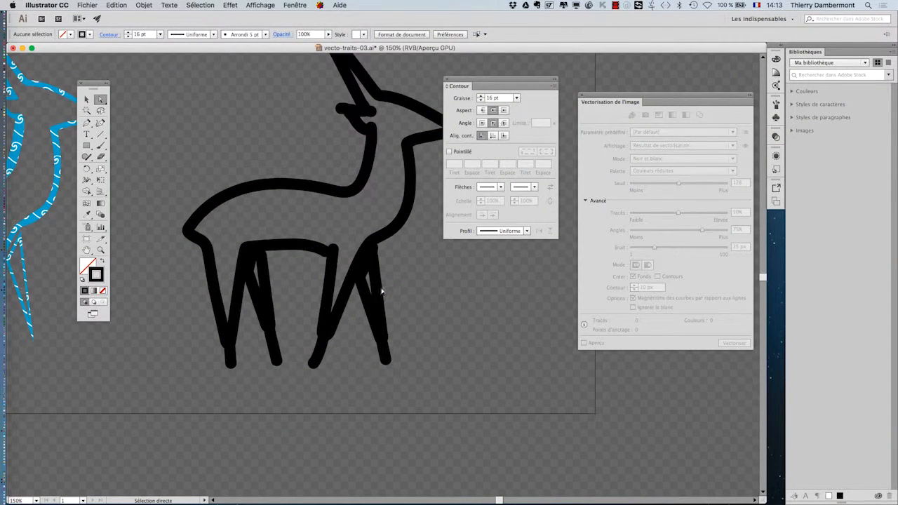
# Step: Examine the separate front-leg and chest paths by selecting each one individually with Direct Selection
pyautogui.click(379, 292)
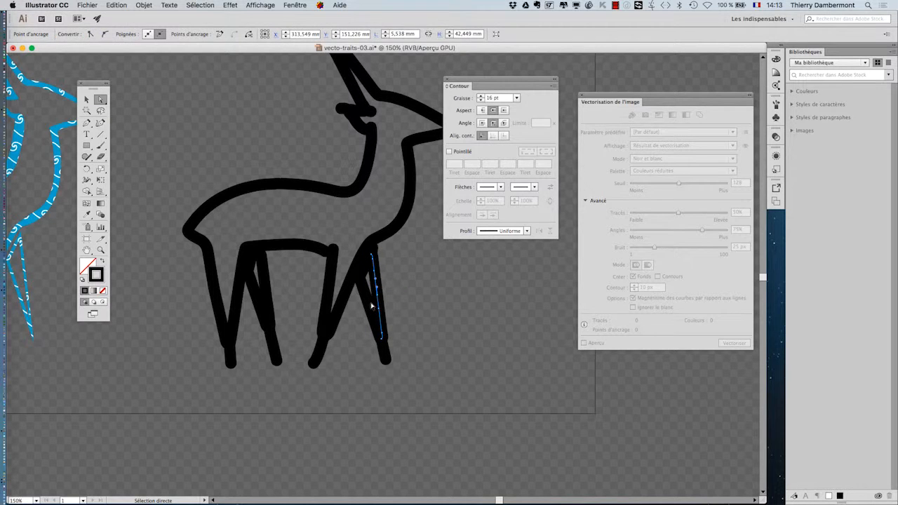
pyautogui.click(372, 307)
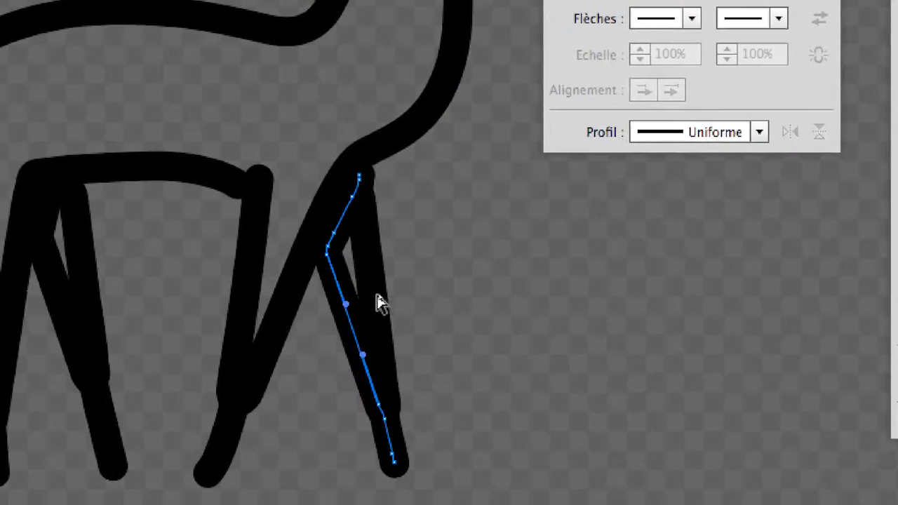
pyautogui.click(390, 297)
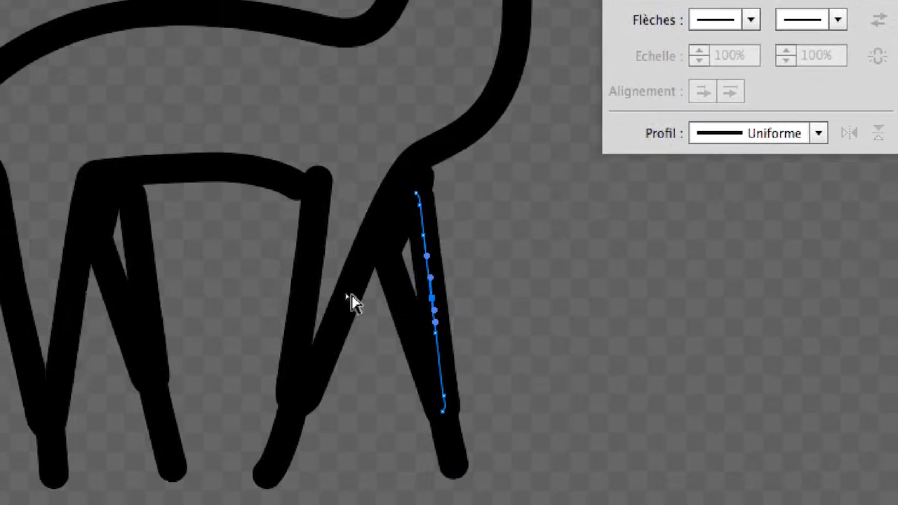
pyautogui.click(344, 301)
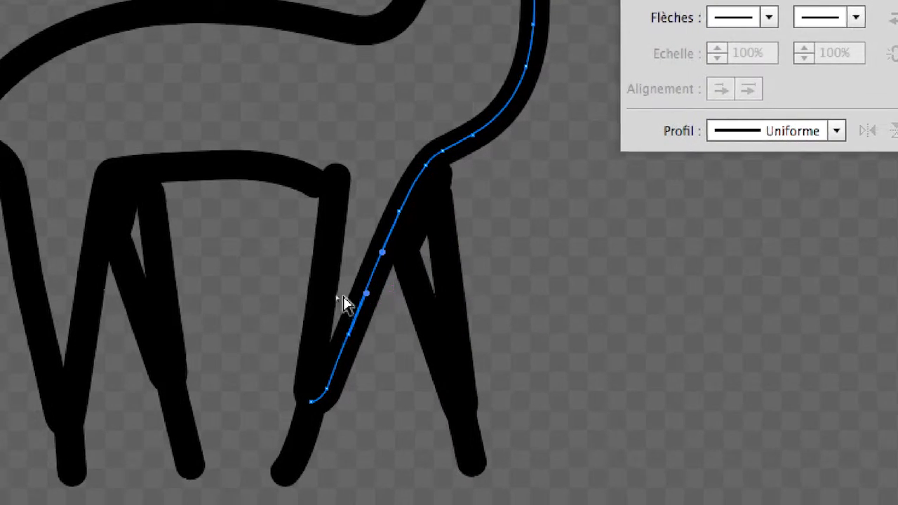
pyautogui.click(309, 302)
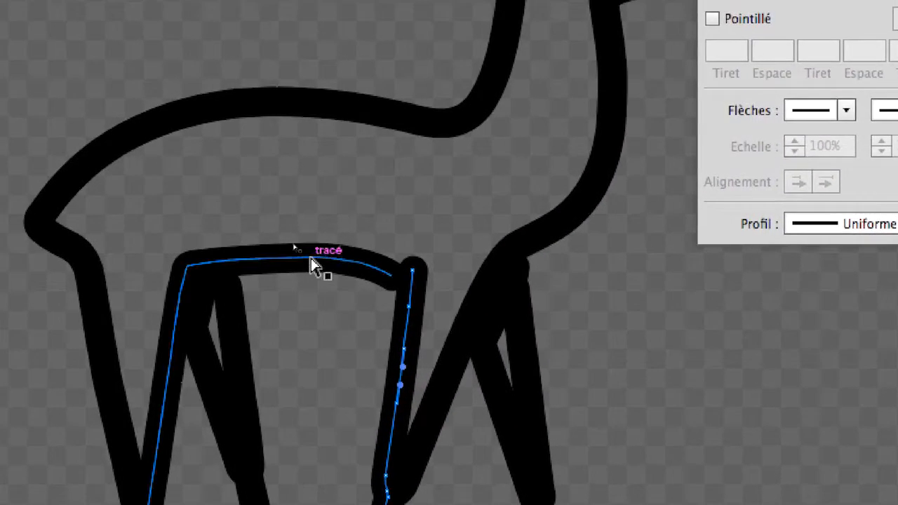
# Step: Check the belly line and the far hind leg as individual paths with Direct Selection
pyautogui.click(252, 177)
pyautogui.press('super+shift+a')
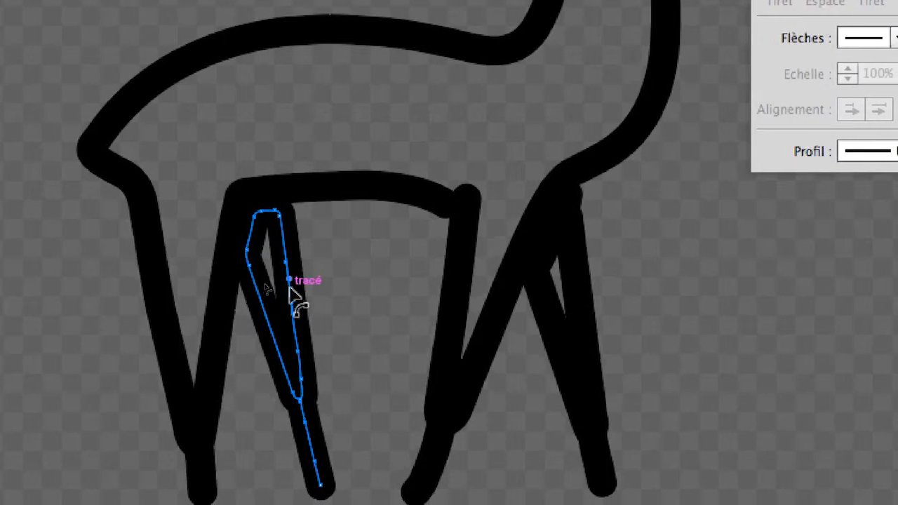
pyautogui.click(291, 295)
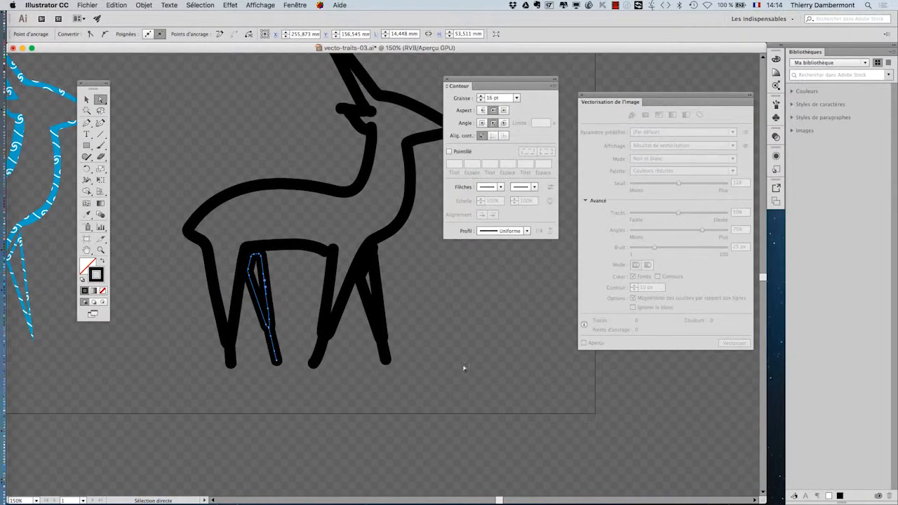
# Step: Select the whole deer group and relocate the stroke settings between the antlers and the snout
pyautogui.click(447, 325)
pyautogui.moveTo(497, 84); pyautogui.dragTo(490, 156)
pyautogui.moveTo(305, 200); pyautogui.dragTo(424, 337)
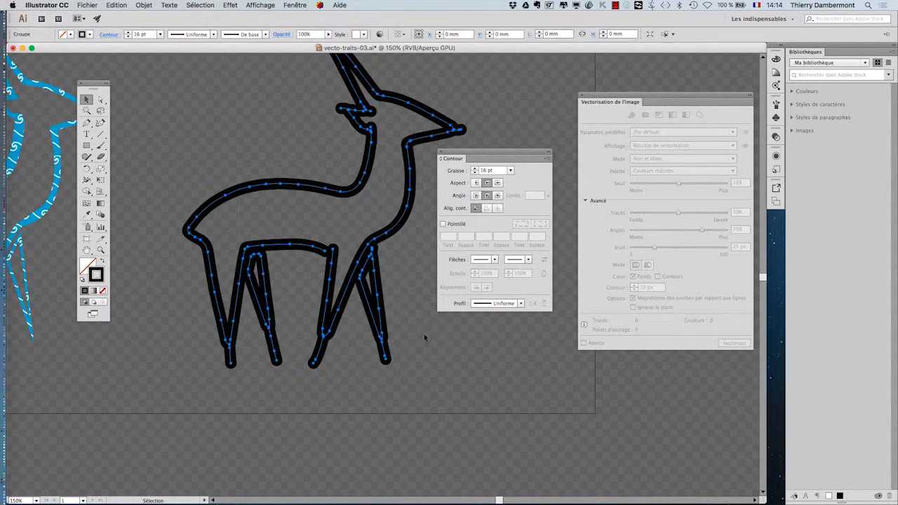
pyautogui.moveTo(462, 155); pyautogui.dragTo(451, 195)
pyautogui.keyDown('super'); pyautogui.click(360, 167); pyautogui.keyUp('super')
pyautogui.keyDown('super'); pyautogui.click(359, 167); pyautogui.keyUp('super')
pyautogui.moveTo(366, 176); pyautogui.dragTo(234, 341)
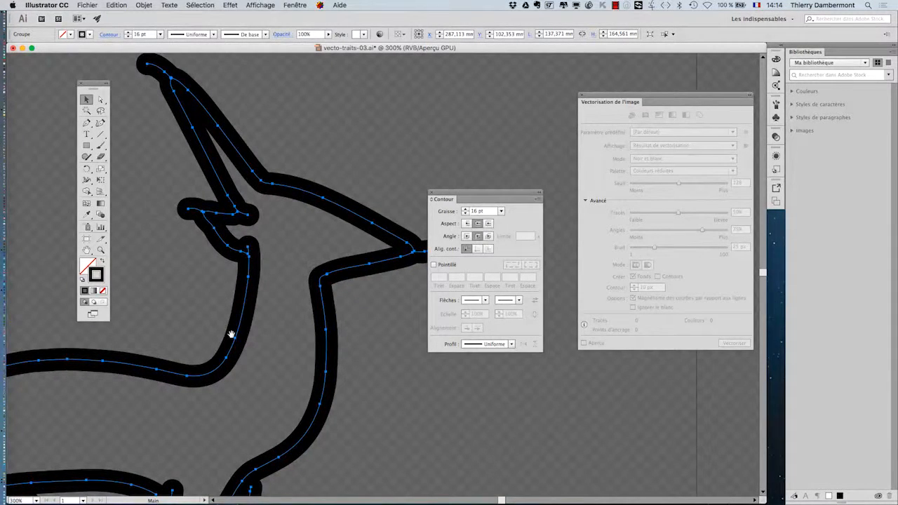
pyautogui.moveTo(273, 325)
pyautogui.mouseDown()
pyautogui.moveTo(271, 315)
pyautogui.moveTo(258, 328)
pyautogui.mouseUp()
pyautogui.moveTo(440, 193); pyautogui.dragTo(212, 94)
# Step: Display the appearance settings as a taller floating window above the snout, and shift the stroke settings below the snout
pyautogui.click(295, 5)
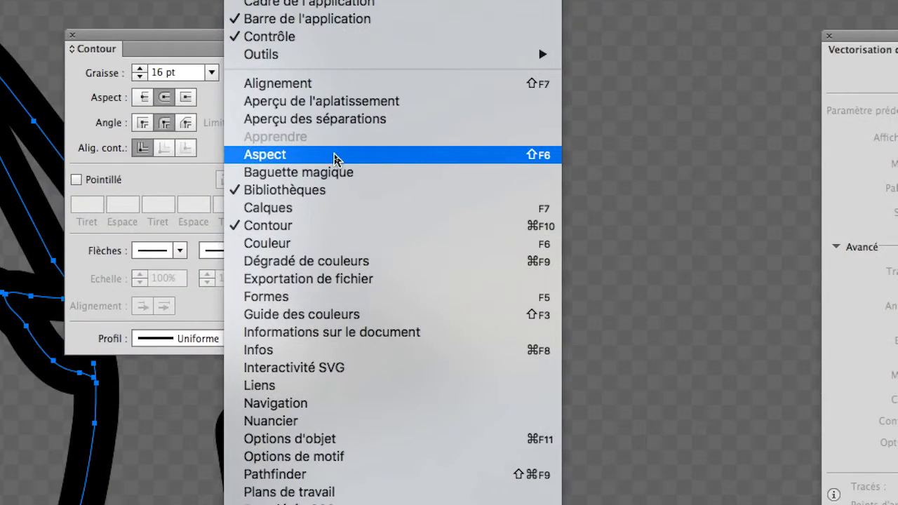
pyautogui.click(334, 156)
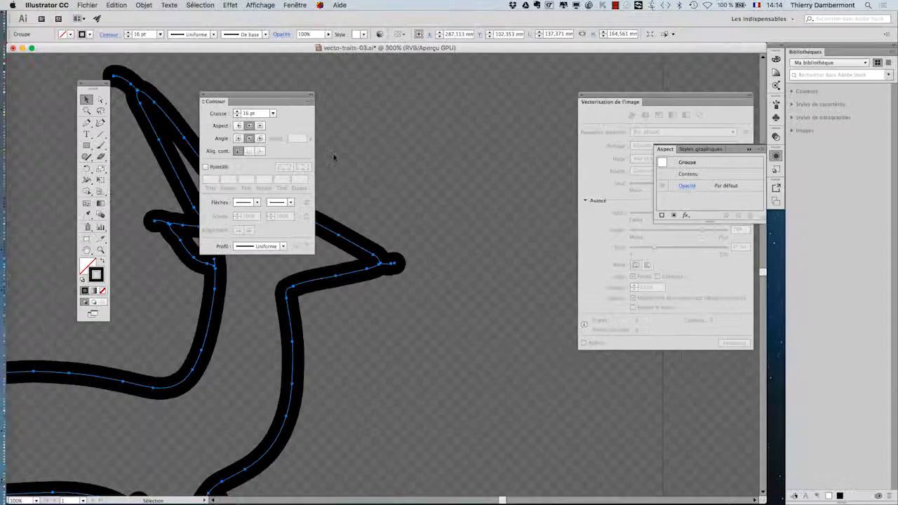
pyautogui.moveTo(669, 149); pyautogui.dragTo(457, 102)
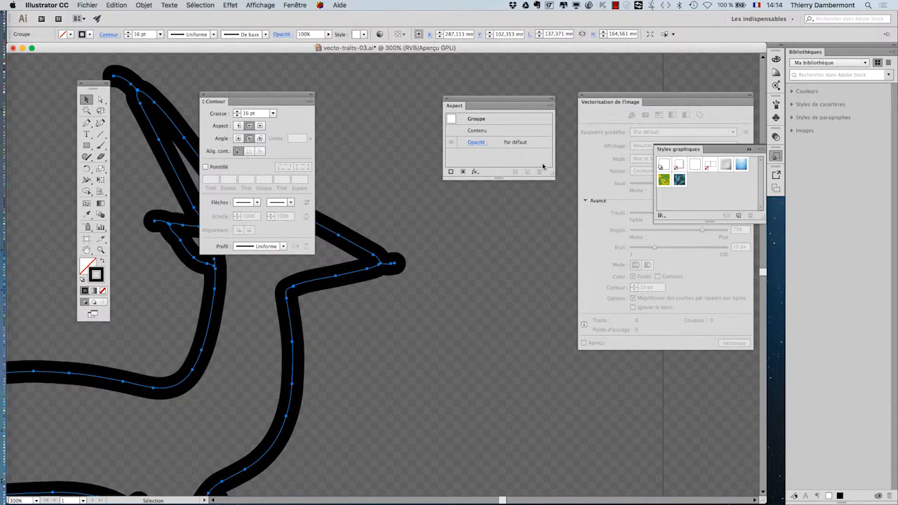
pyautogui.moveTo(550, 173); pyautogui.dragTo(562, 233)
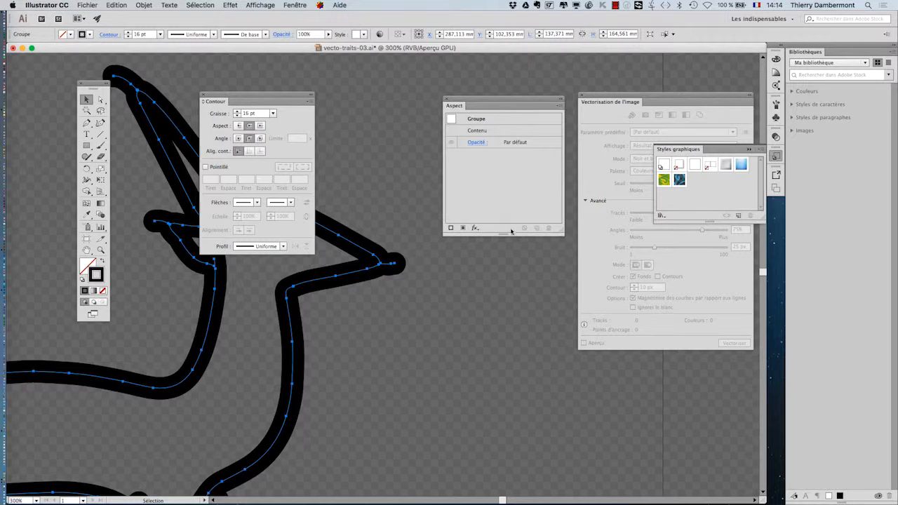
pyautogui.click(421, 258)
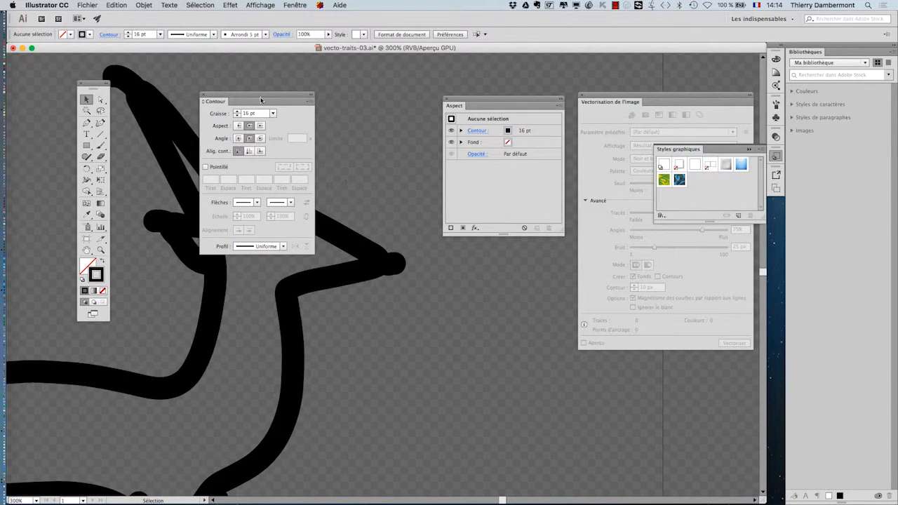
pyautogui.moveTo(261, 100); pyautogui.dragTo(435, 313)
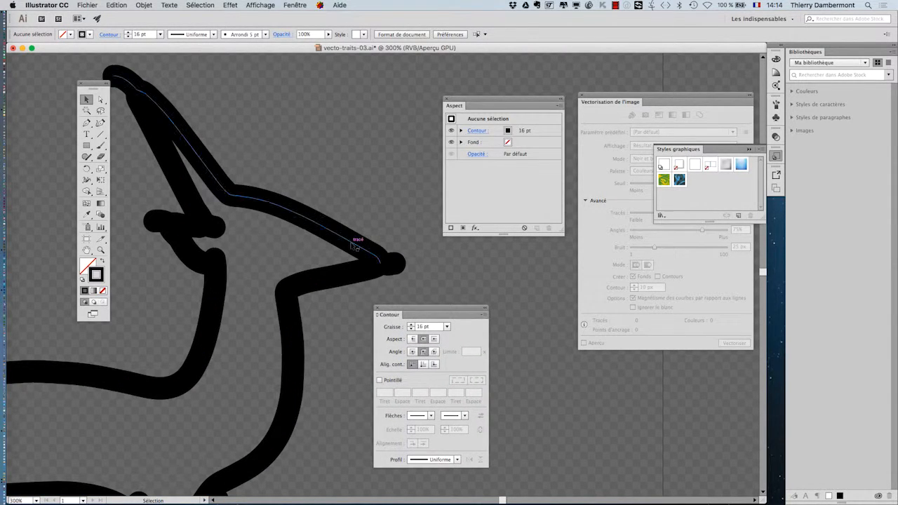
# Step: Compare the appearance attributes of the whole deer group with those of the upper head path selected alone
pyautogui.click(356, 245)
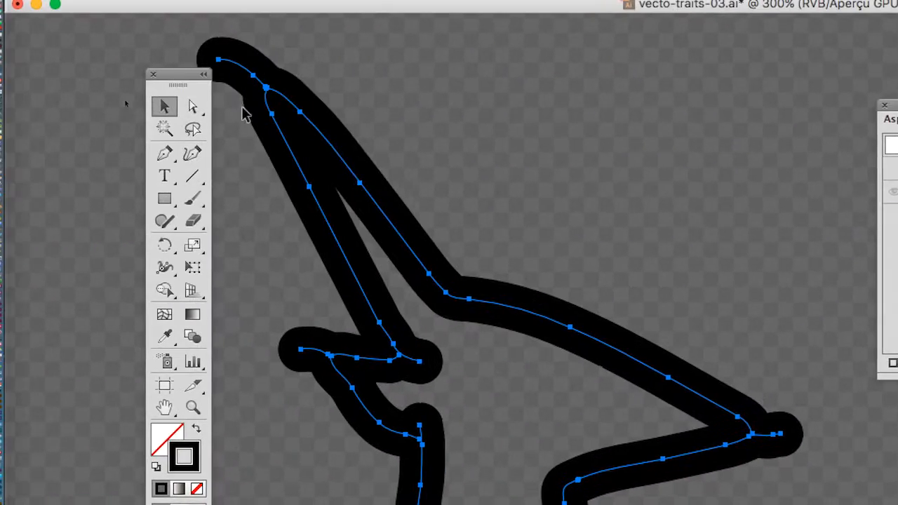
pyautogui.click(193, 106)
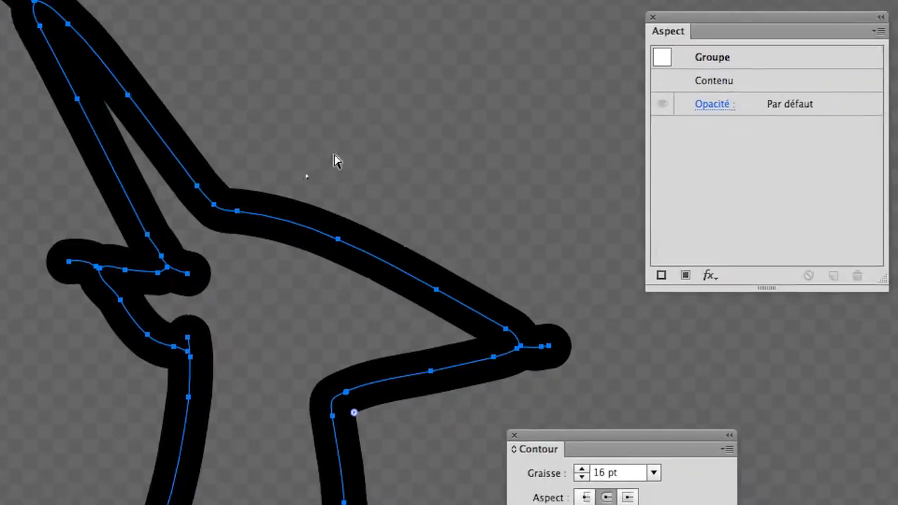
pyautogui.click(647, 314)
pyautogui.click(361, 230)
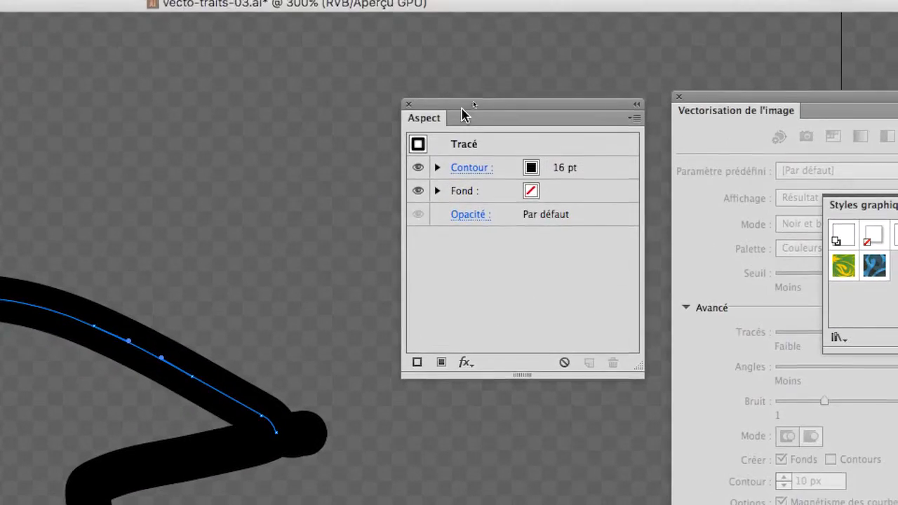
# Step: Move the appearance settings next to the snout and expand the selected path's stroke attribute
pyautogui.moveTo(560, 45); pyautogui.dragTo(486, 228)
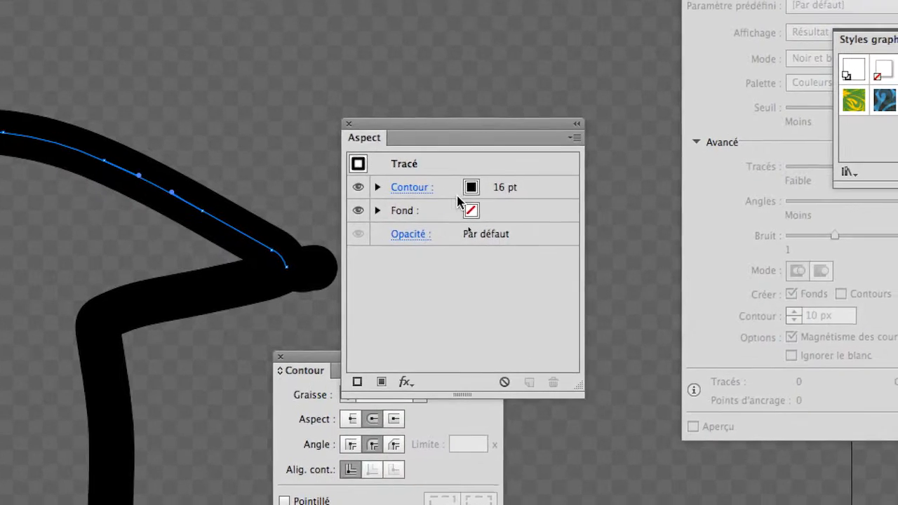
pyautogui.click(393, 188)
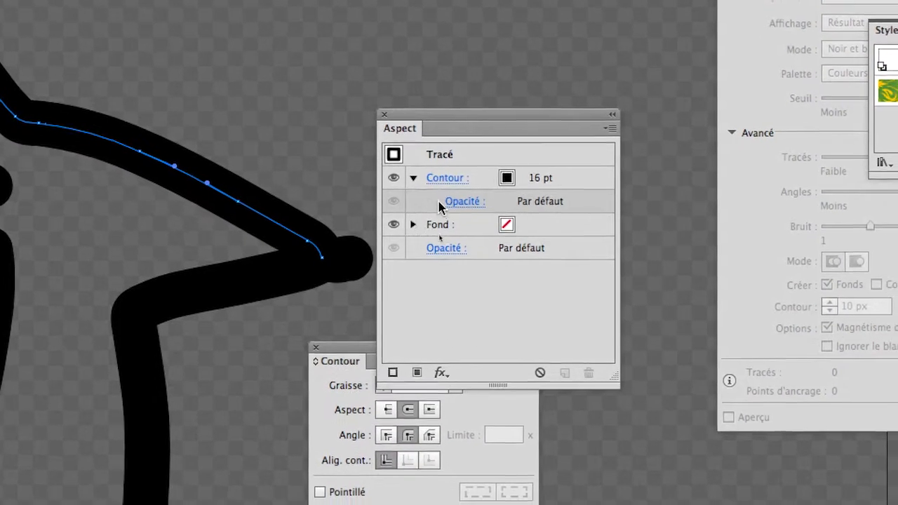
pyautogui.click(413, 177)
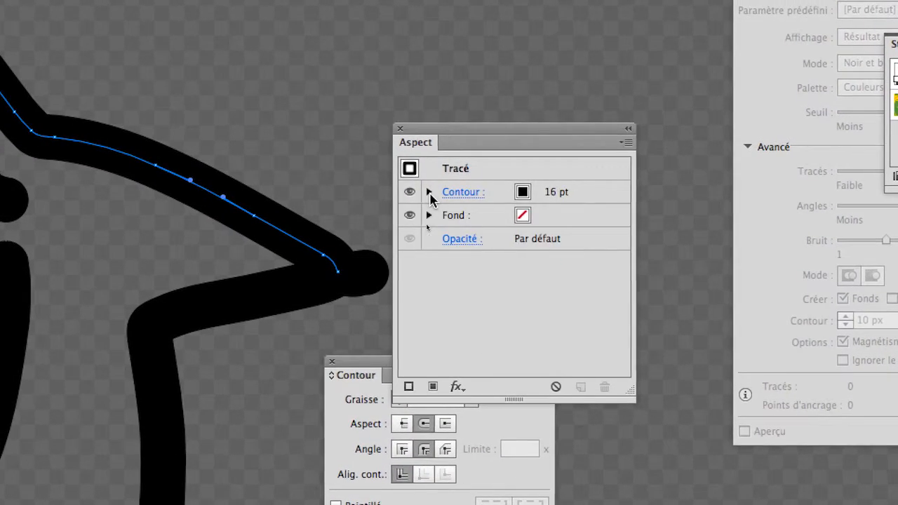
pyautogui.click(413, 177)
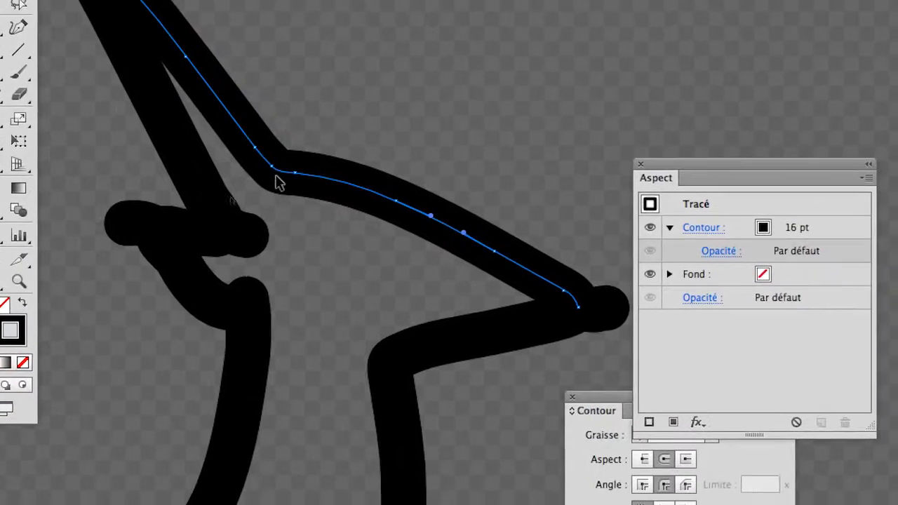
# Step: Reselect the deer group and clear the workspace by moving the appearance and stroke settings aside and hiding graphic styles and image trace
pyautogui.click(447, 285)
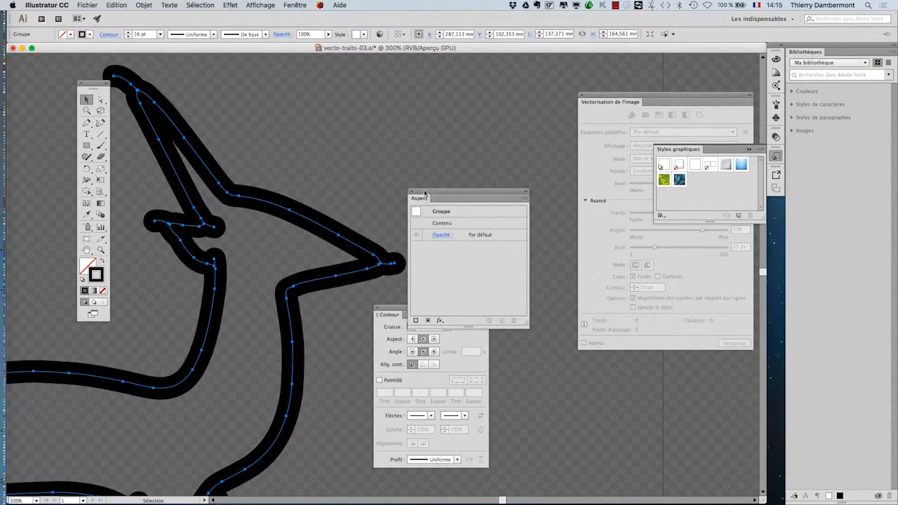
pyautogui.moveTo(425, 193); pyautogui.dragTo(254, 71)
pyautogui.moveTo(412, 311); pyautogui.dragTo(681, 377)
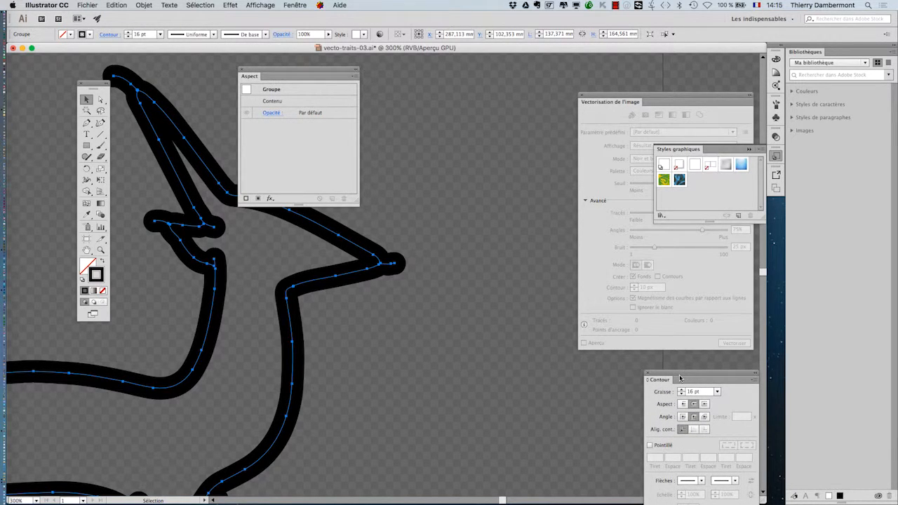
pyautogui.click(750, 150)
pyautogui.click(582, 95)
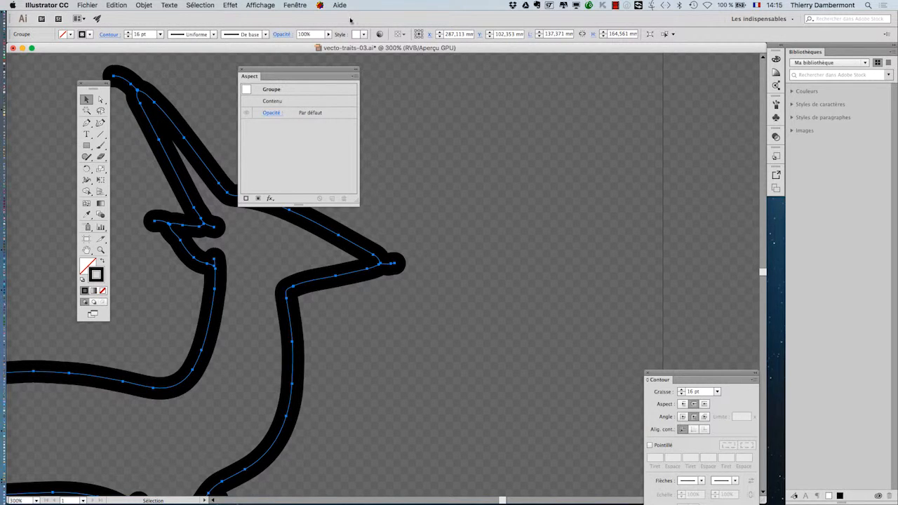
# Step: Display the brush library as a floating window beyond the snout and make it taller to list all brushes
pyautogui.click(306, 4)
pyautogui.click(315, 227)
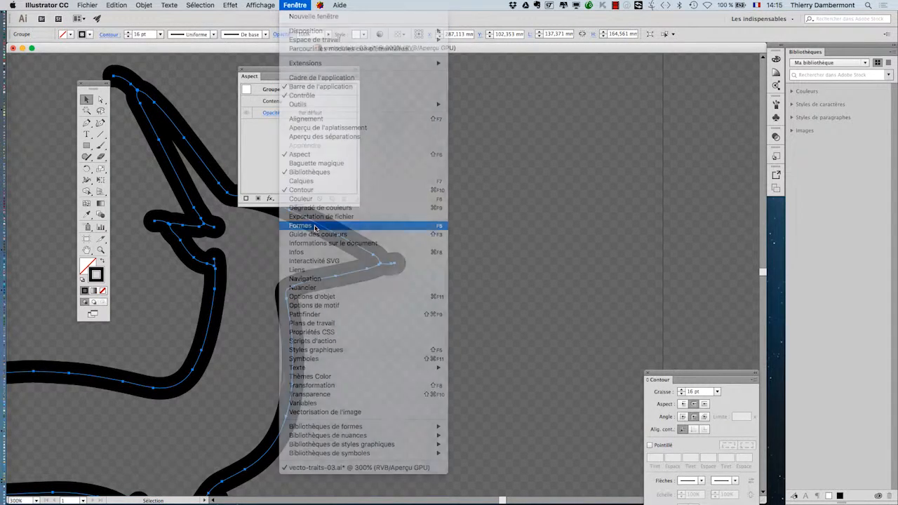
pyautogui.moveTo(671, 98); pyautogui.dragTo(473, 105)
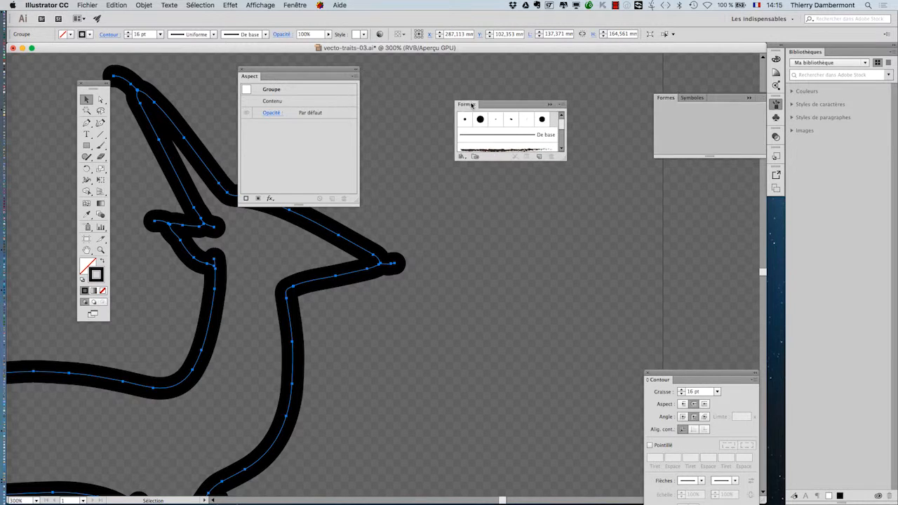
pyautogui.click(748, 98)
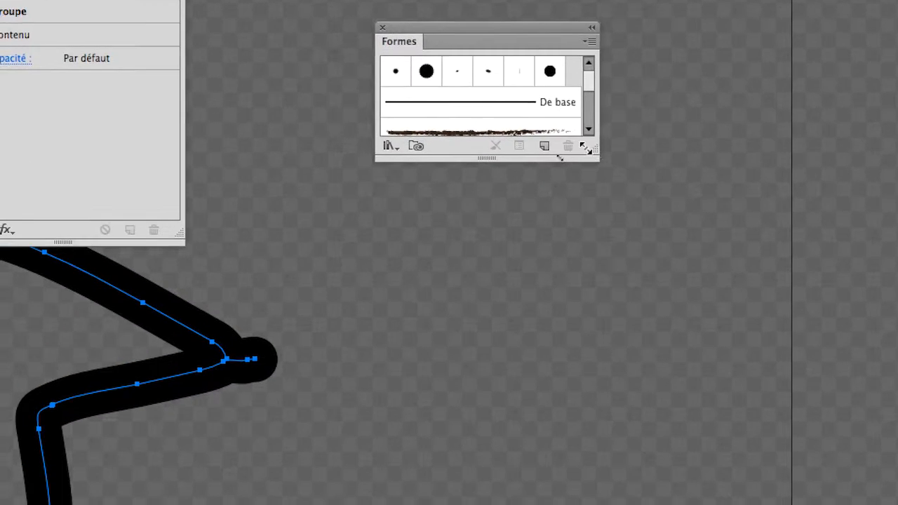
pyautogui.moveTo(490, 204); pyautogui.dragTo(496, 214)
pyautogui.moveTo(591, 155); pyautogui.dragTo(605, 428)
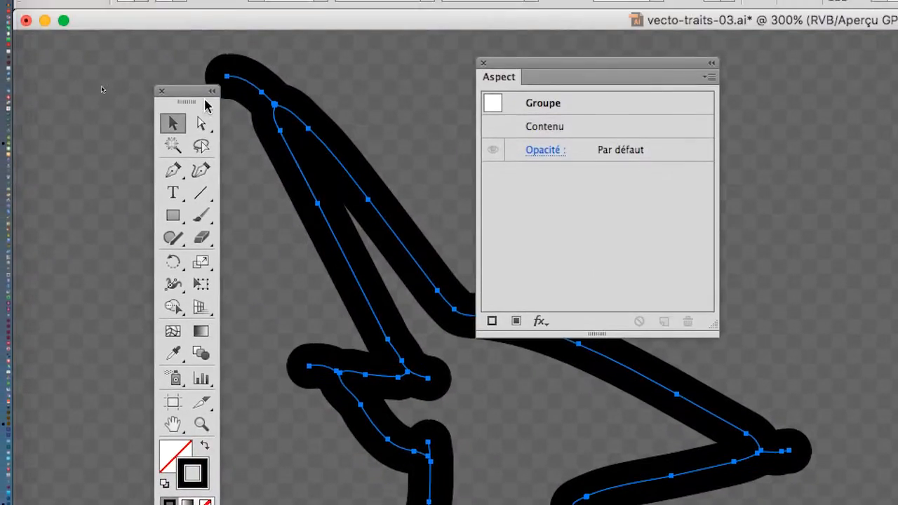
# Step: Move the toolbox beneath the snout, switch to Direct Selection and deselect the deer group
pyautogui.moveTo(203, 92); pyautogui.dragTo(332, 206)
pyautogui.click(335, 218)
pyautogui.click(354, 214)
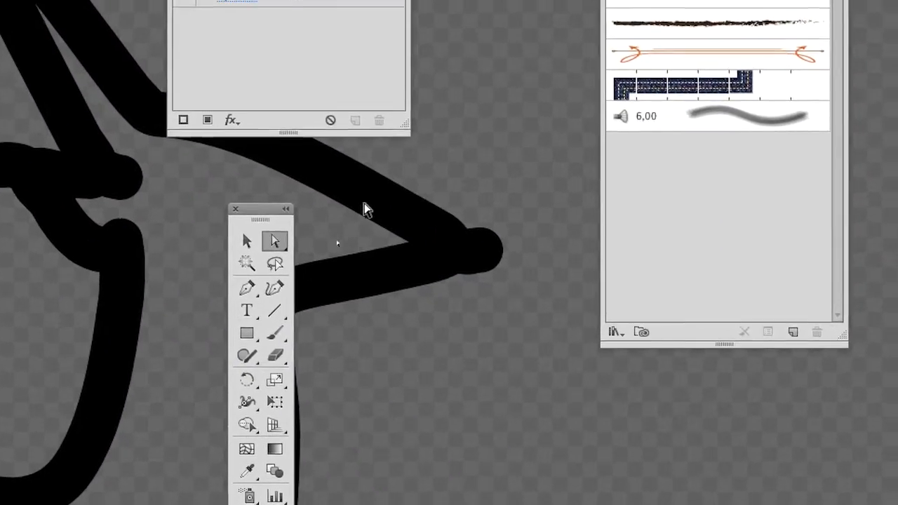
# Step: Select the upper head path alone and lower the brush library until it sits beside the snout
pyautogui.click(386, 175)
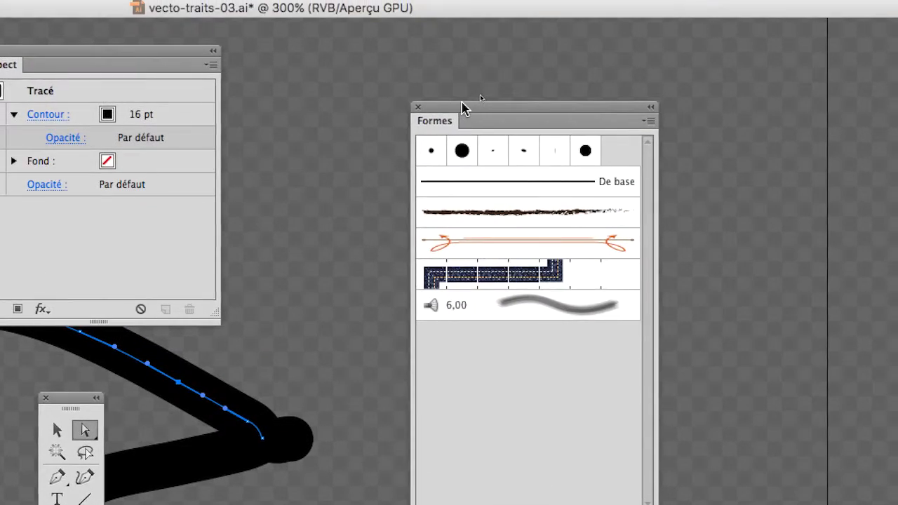
pyautogui.moveTo(458, 76); pyautogui.dragTo(436, 226)
pyautogui.click(323, 226)
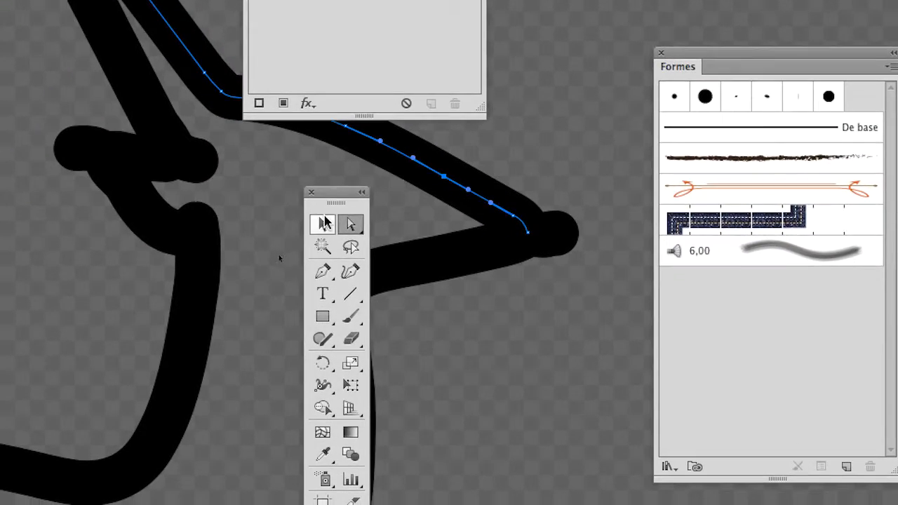
# Step: Select the whole deer group and apply the Anthracite - Contour progressif art brush to its outline
pyautogui.click(440, 265)
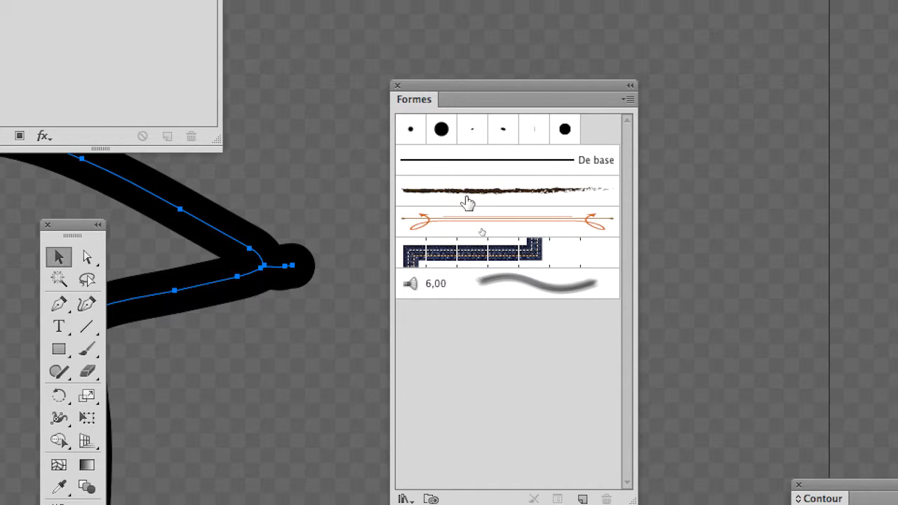
pyautogui.click(468, 203)
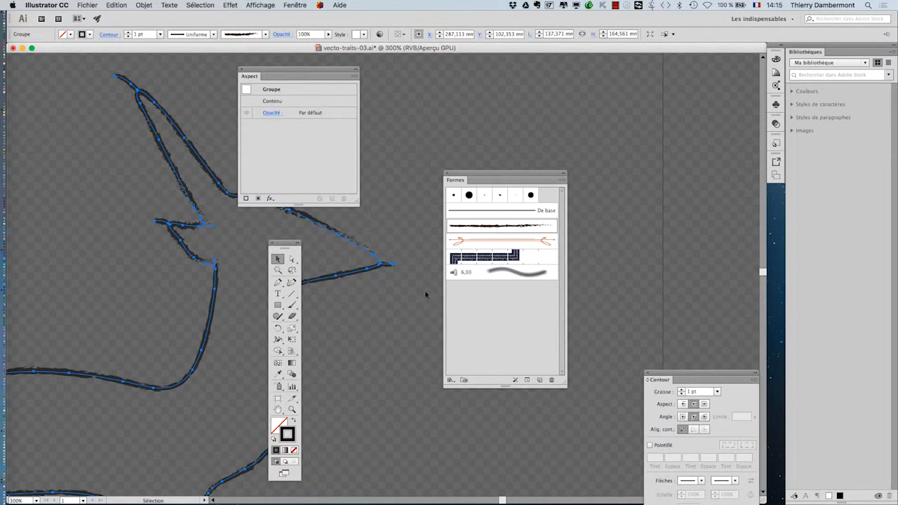
pyautogui.scroll(-1, 412, 308)
pyautogui.moveTo(399, 307); pyautogui.dragTo(372, 262)
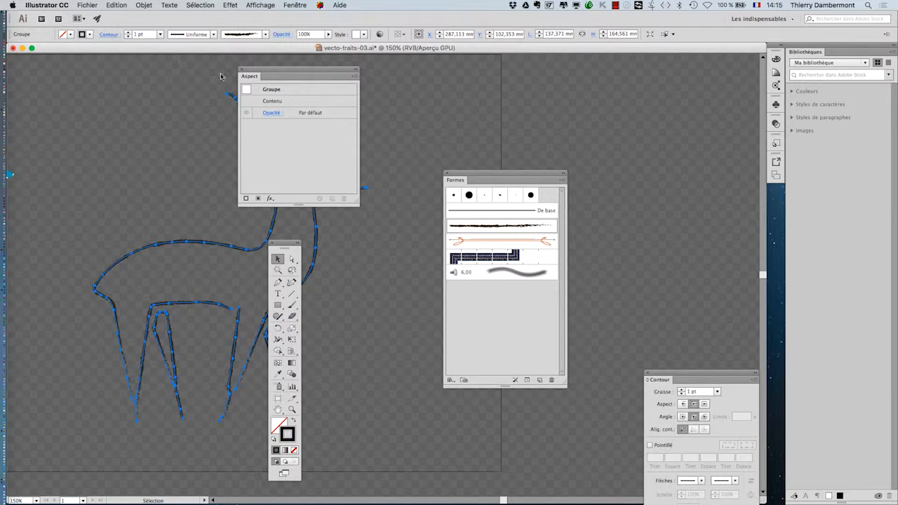
# Step: Hide the transparency grid and move the appearance settings and toolbox away from the deer's head and neck
pyautogui.moveTo(277, 71); pyautogui.dragTo(120, 56)
pyautogui.click(260, 5)
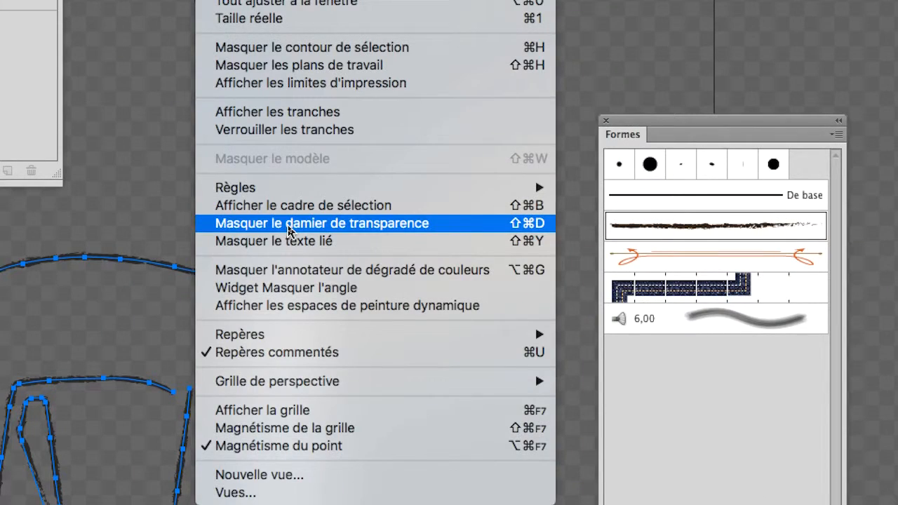
pyautogui.click(289, 227)
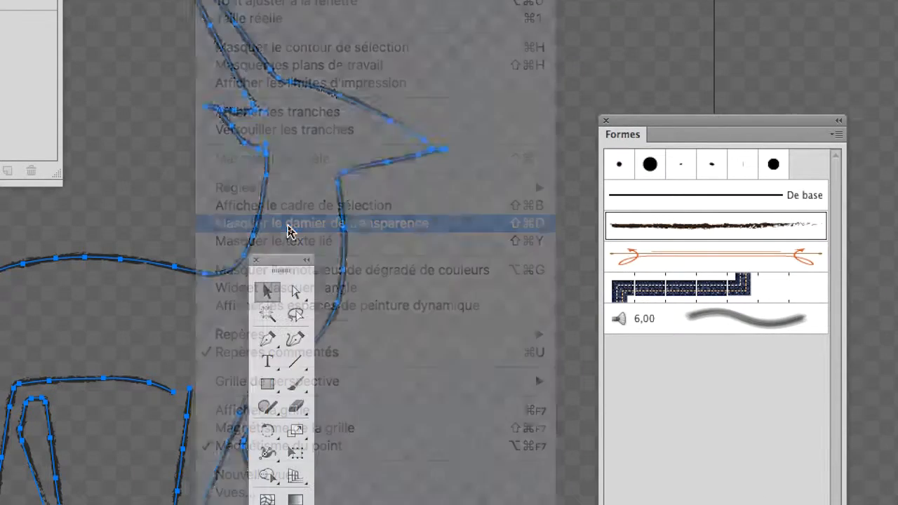
pyautogui.click(242, 214)
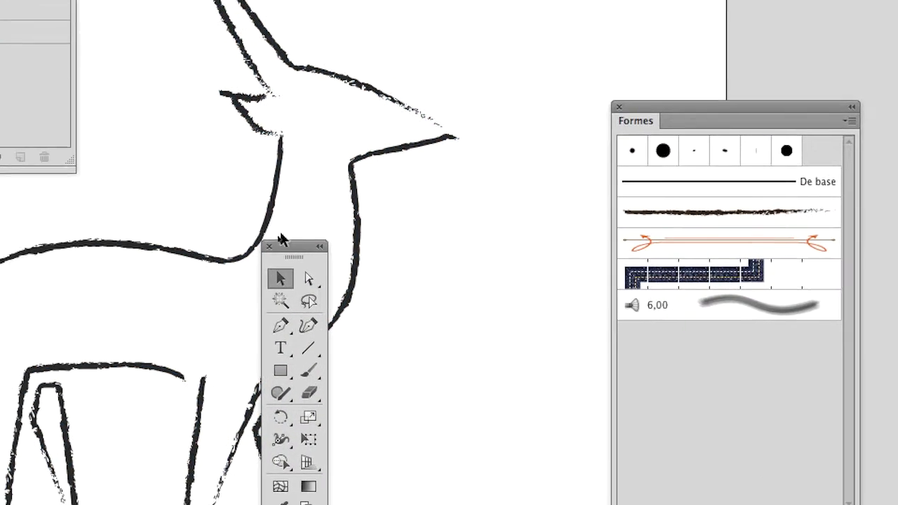
pyautogui.moveTo(282, 239); pyautogui.dragTo(404, 283)
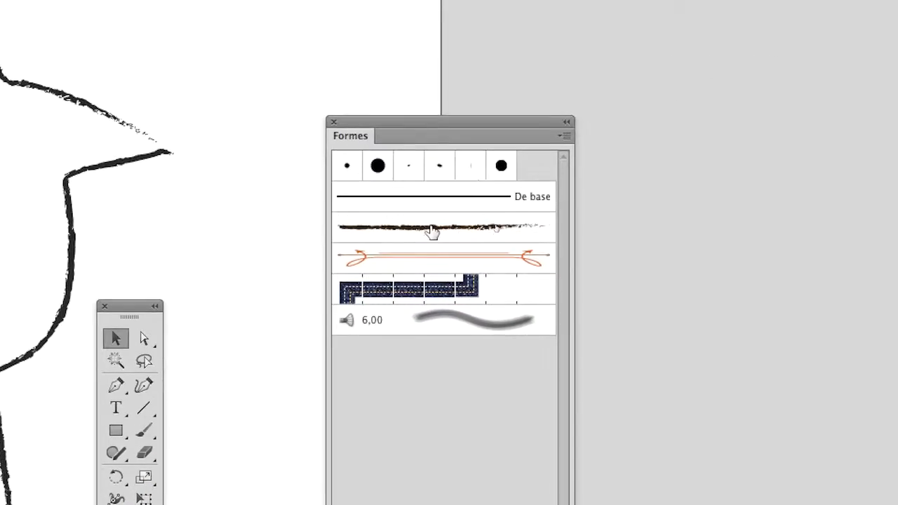
# Step: Select and deselect the deer group to examine how the charcoal brush follows its vector paths
pyautogui.click(137, 156)
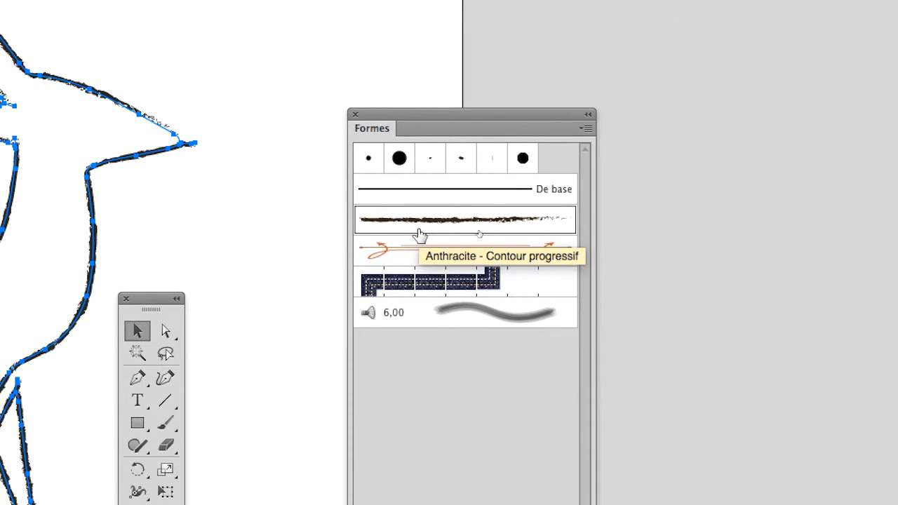
pyautogui.click(150, 231)
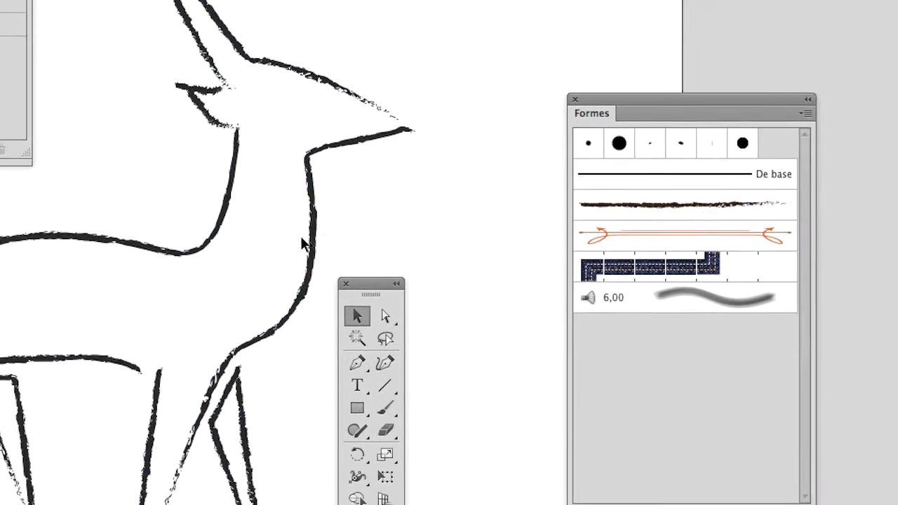
pyautogui.press('super+minus')
pyautogui.moveTo(190, 263); pyautogui.dragTo(218, 212)
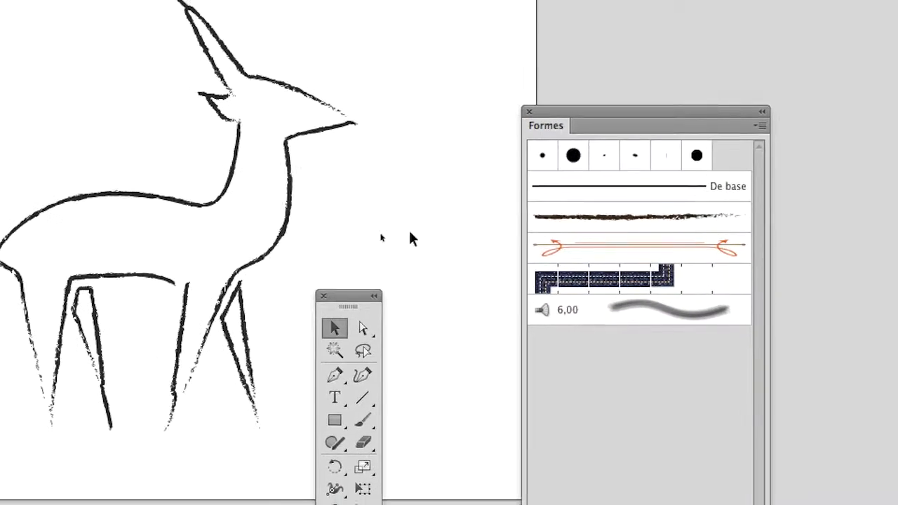
pyautogui.click(365, 233)
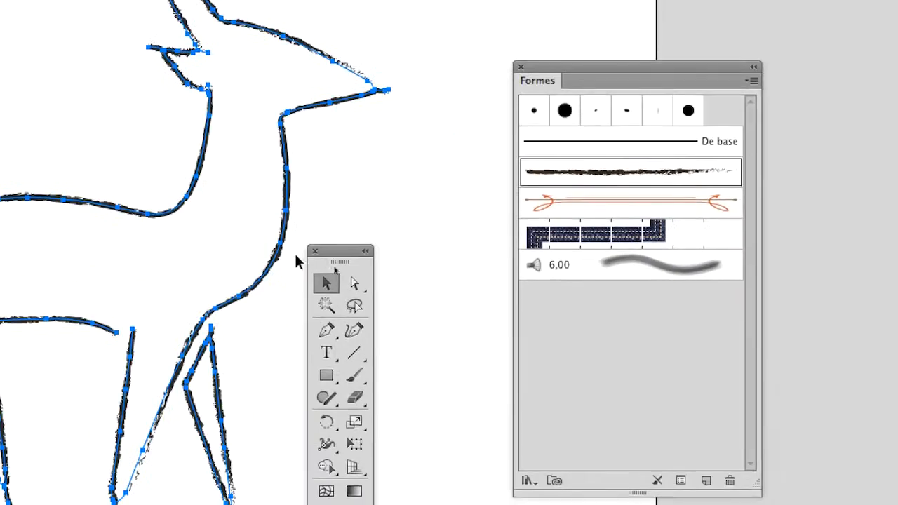
# Step: With Direct Selection, examine the individual brushed paths of the ear, upper head and front leg, and select the front leg path
pyautogui.click(354, 283)
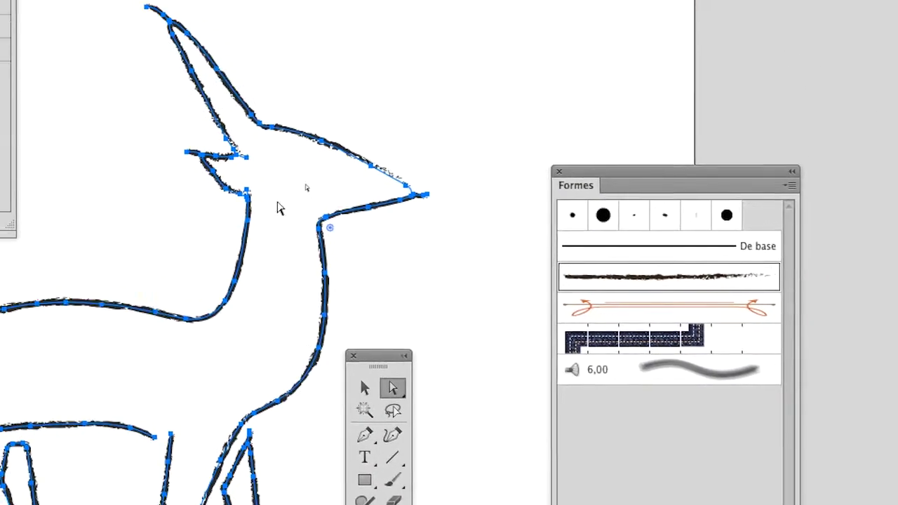
pyautogui.click(219, 82)
pyautogui.click(257, 169)
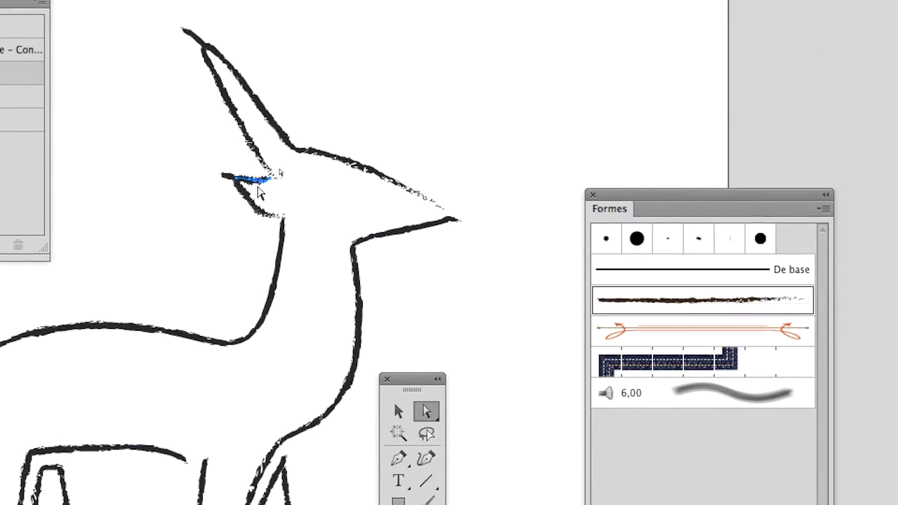
pyautogui.keyDown('shift'); pyautogui.click(257, 200); pyautogui.keyUp('shift')
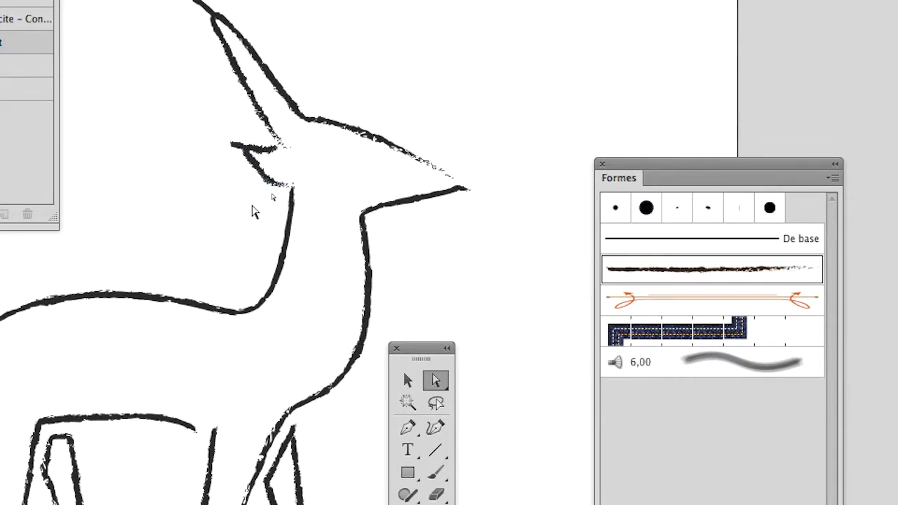
pyautogui.click(285, 233)
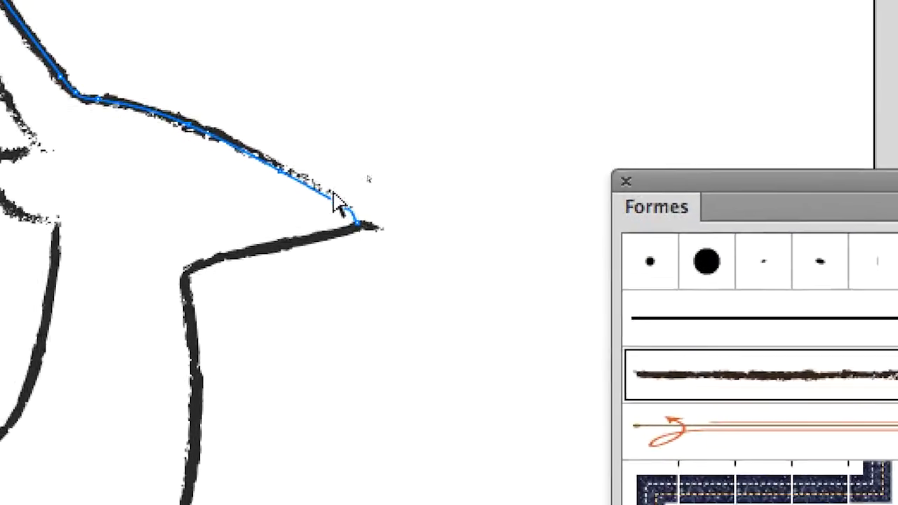
pyautogui.click(323, 237)
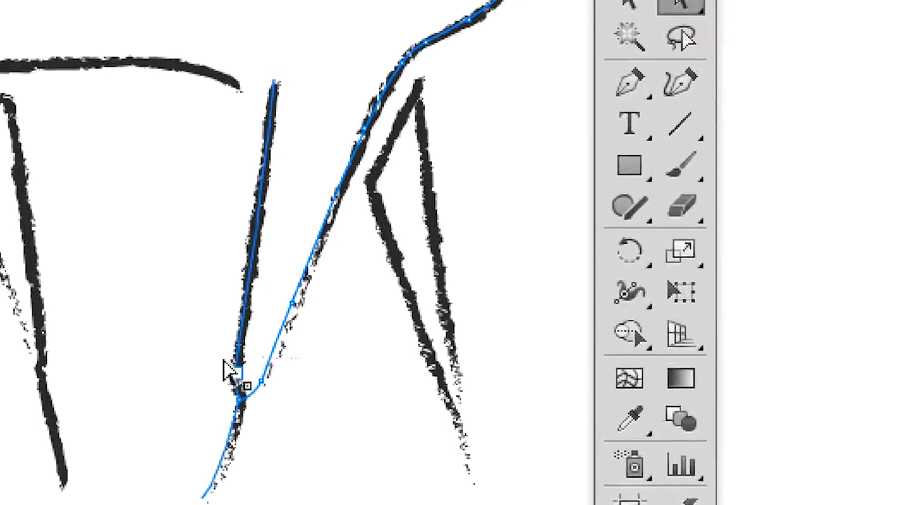
pyautogui.click(226, 367)
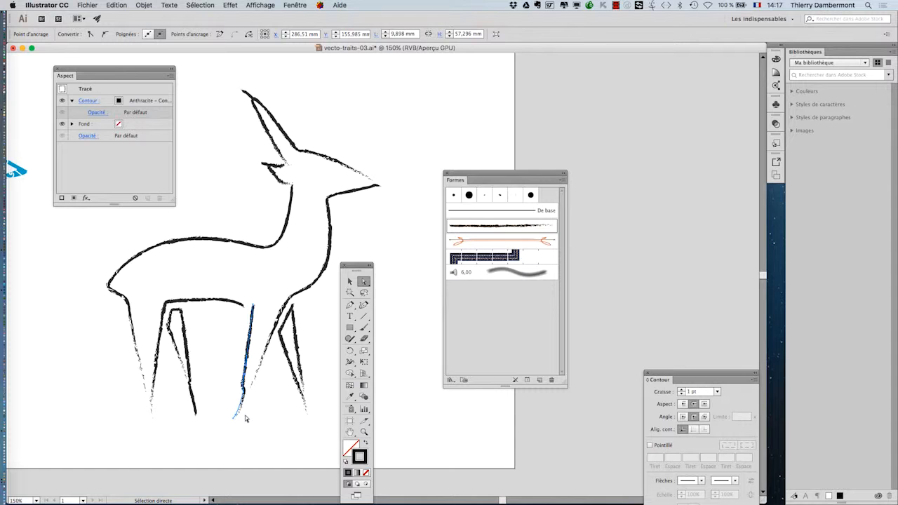
# Step: Clear the area around the deer by placing the toolbox below the appearance settings and the brush library beyond the snout
pyautogui.moveTo(470, 171); pyautogui.dragTo(556, 146)
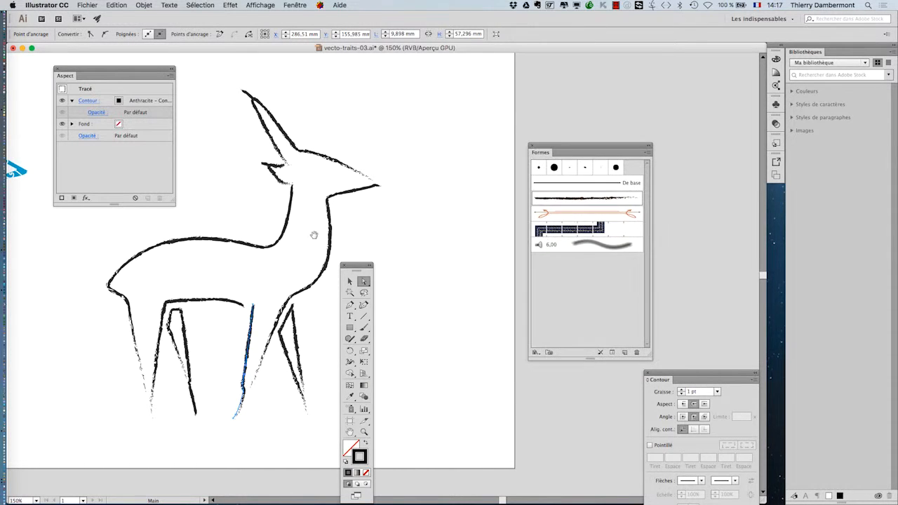
pyautogui.hscroll(-5, 379, 218)
pyautogui.hscroll(-3, 402, 205)
pyautogui.scroll(-3, 456, 182)
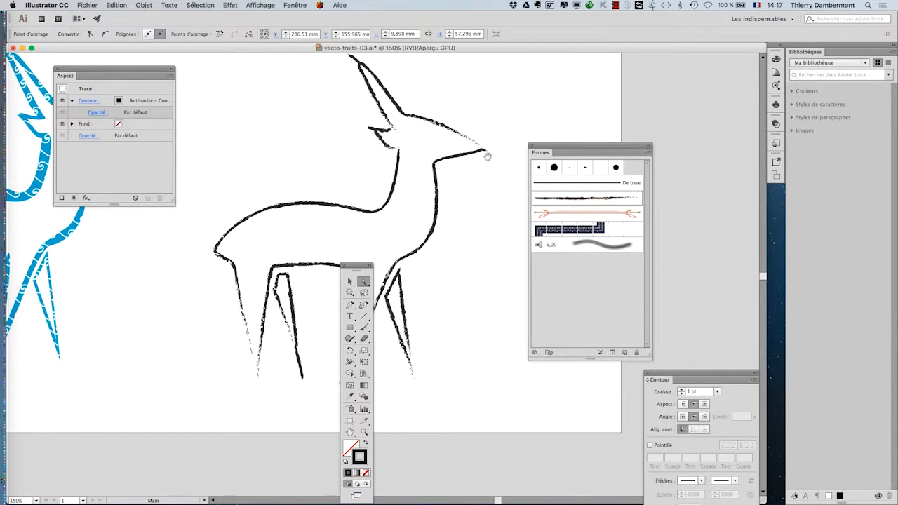
pyautogui.scroll(3, 487, 156)
pyautogui.hscroll(5, 449, 169)
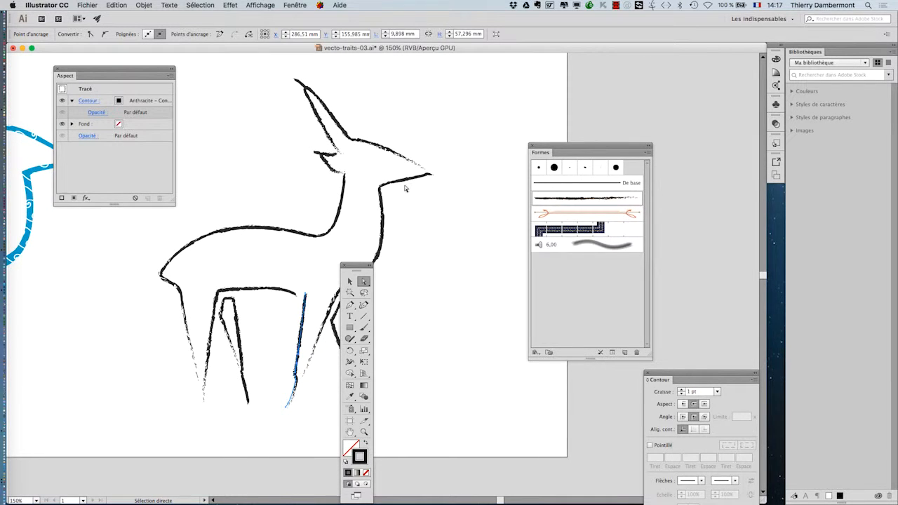
pyautogui.moveTo(360, 266); pyautogui.dragTo(68, 236)
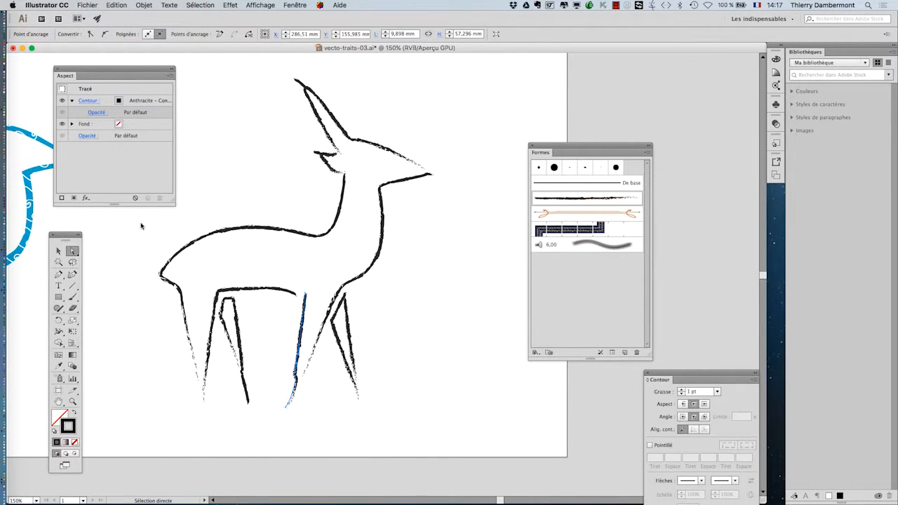
pyautogui.moveTo(566, 146); pyautogui.dragTo(591, 130)
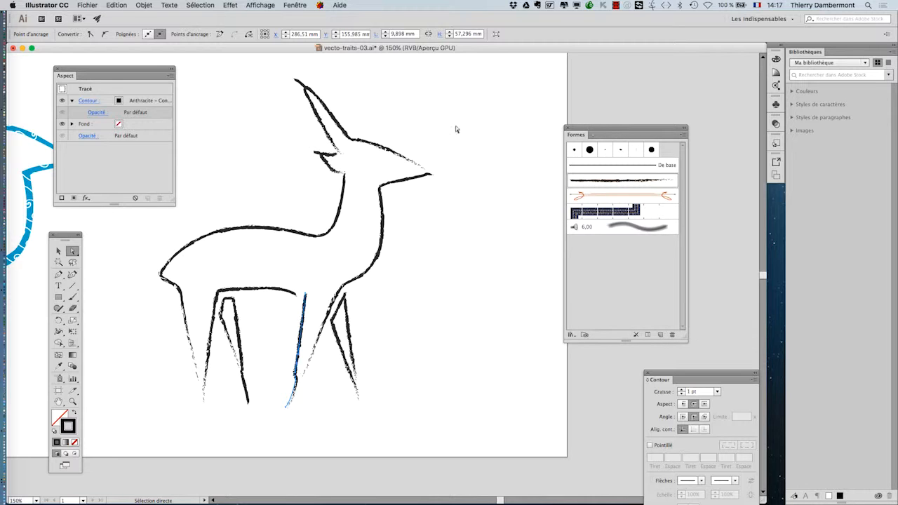
# Step: Save the document as a new Illustrator file named vecto-traits-04.ai in the vectorisation de traits folder
pyautogui.click(87, 5)
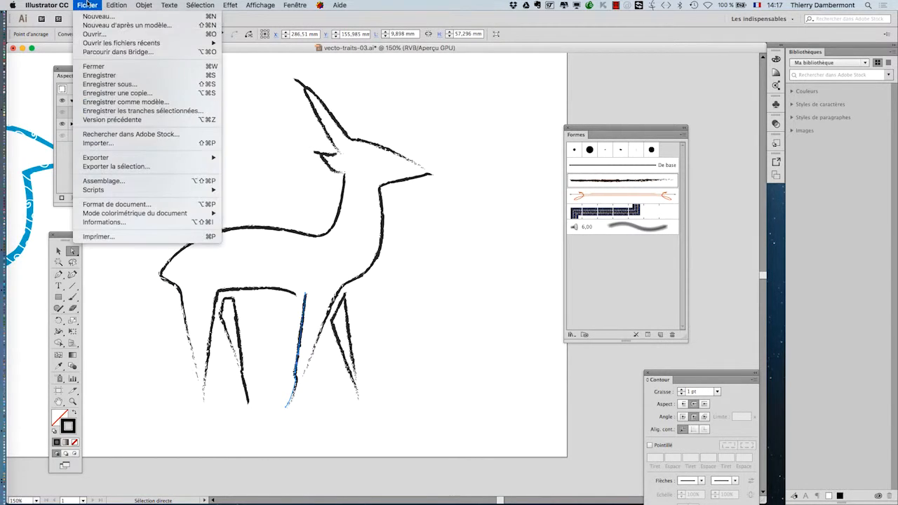
pyautogui.click(114, 85)
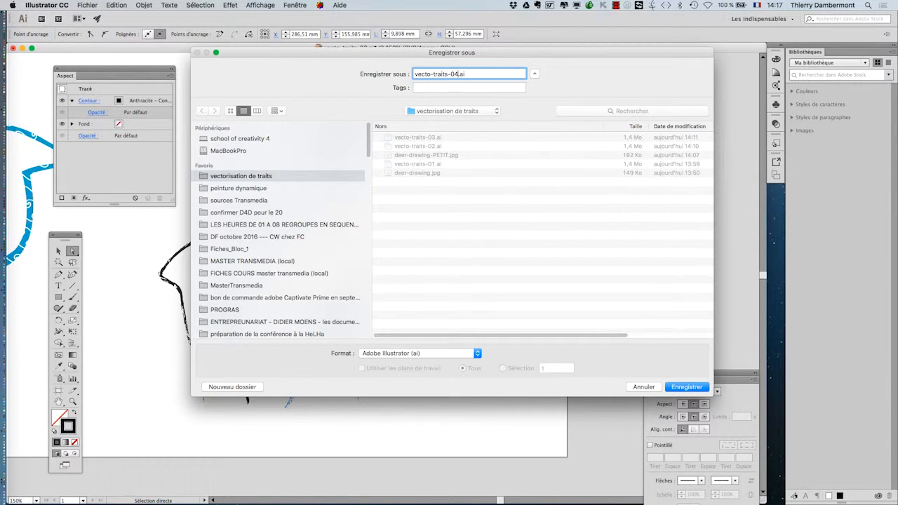
pyautogui.click(688, 387)
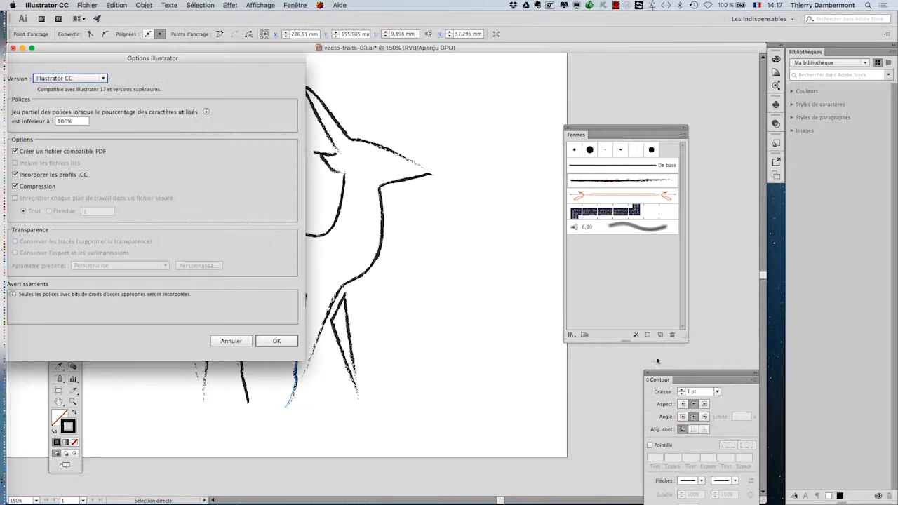